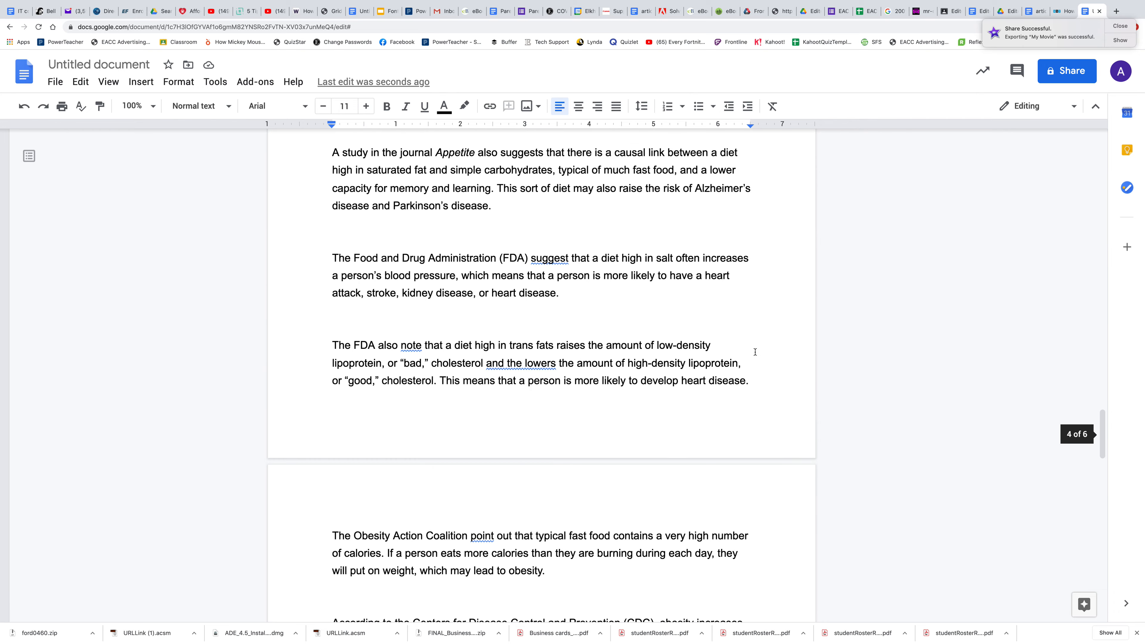
# Step: Merge the paragraph starting "Over time, this perpetuates" into the one before it, and split it off again
pyautogui.click(334, 381)
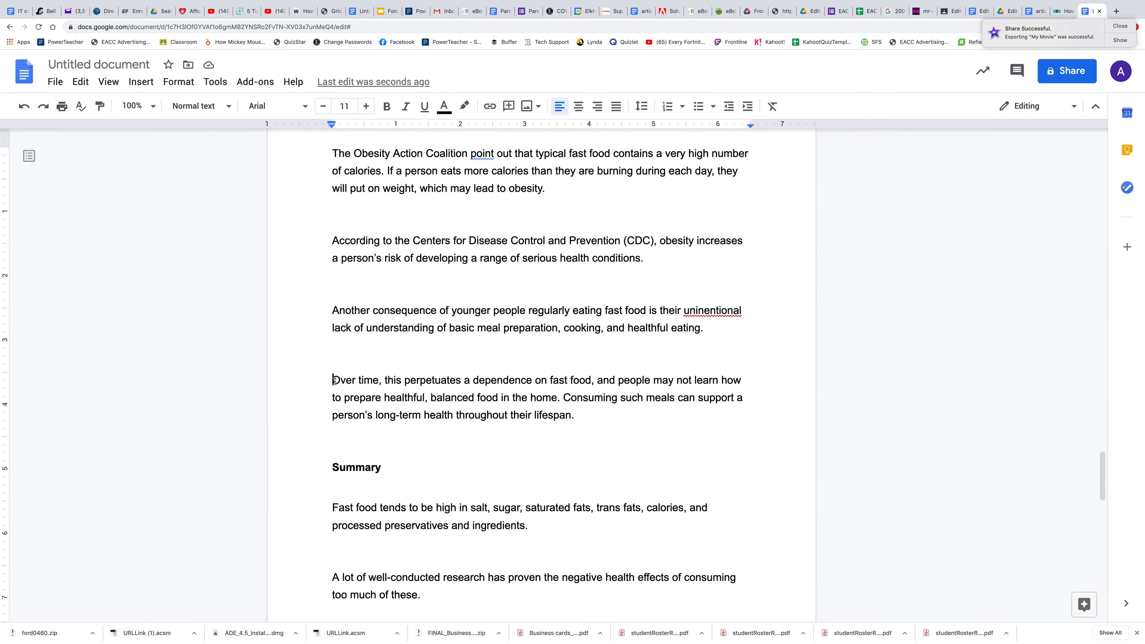
pyautogui.press('BackSpace')
pyautogui.press('BackSpace')
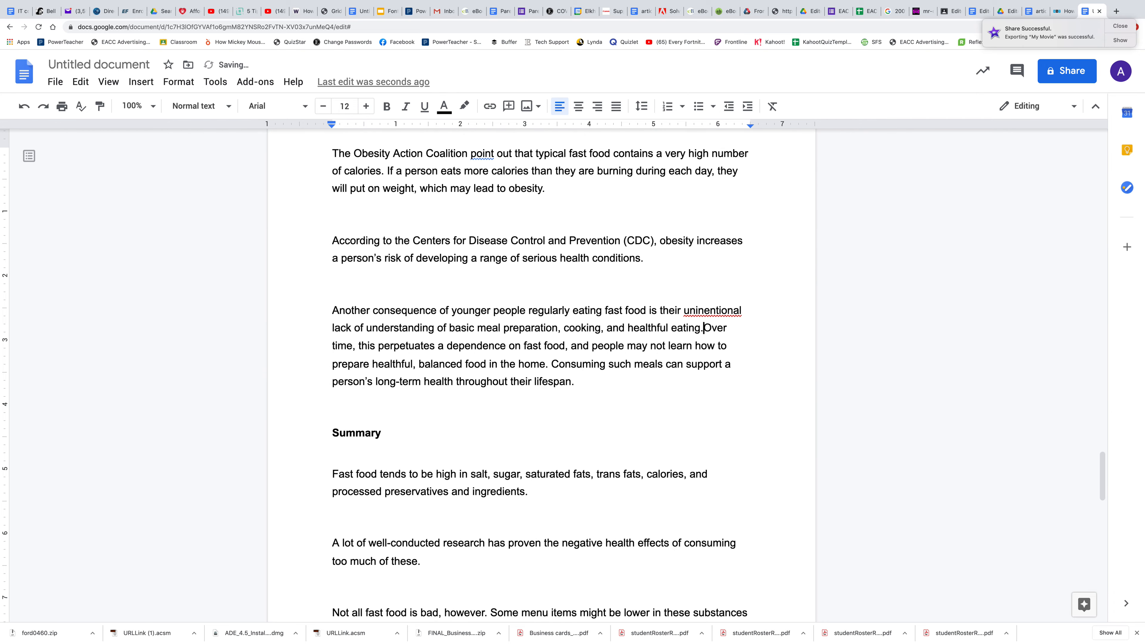
pyautogui.press('Return')
pyautogui.press('Return')
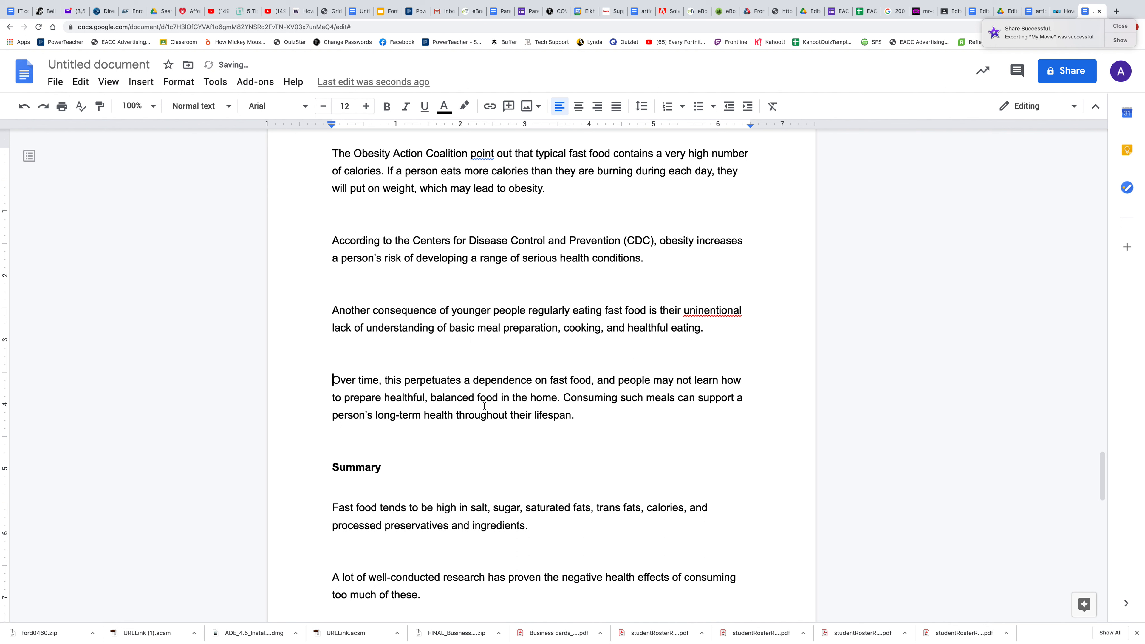
# Step: Correct the misspelled word "uninentional" to "unintentional" using the spelling suggestion
pyautogui.rightClick(716, 310)
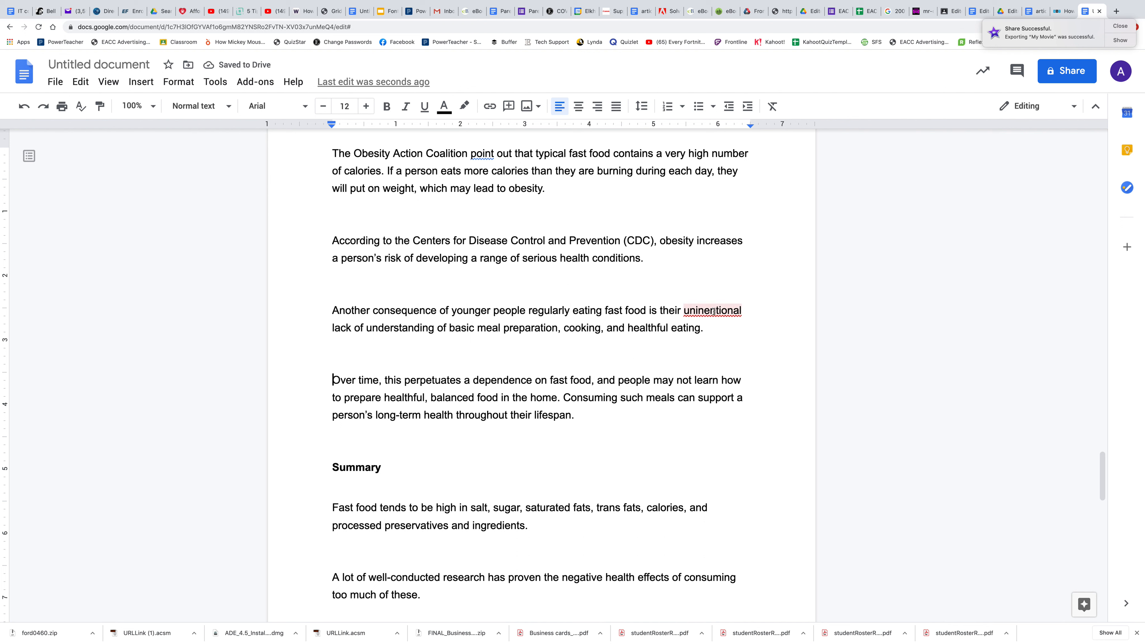
pyautogui.click(758, 348)
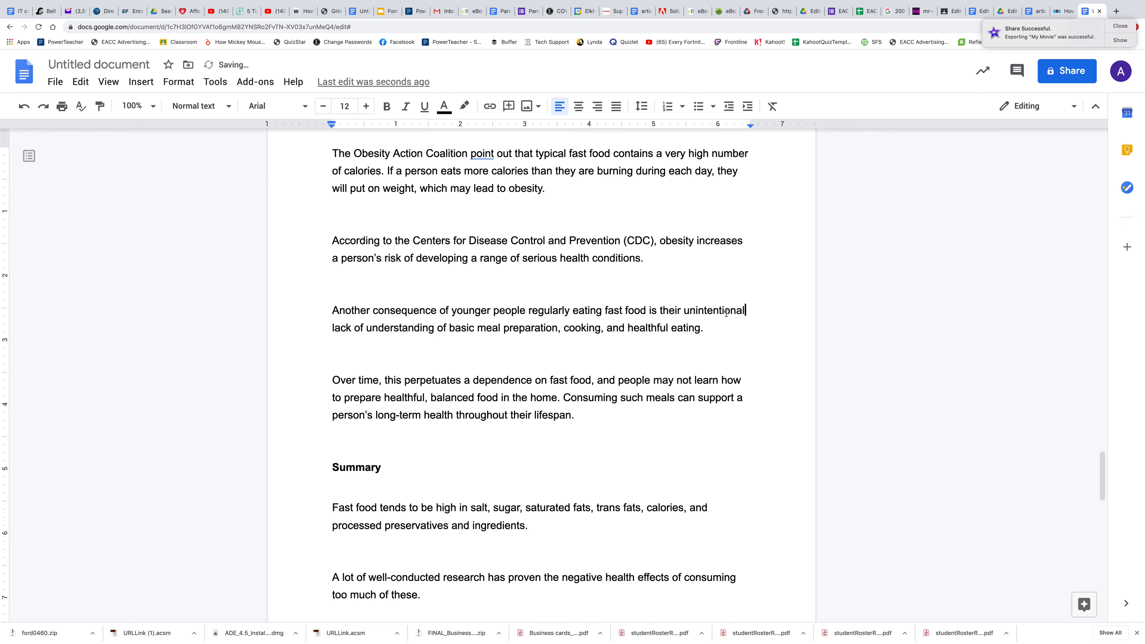
# Step: Select the whole article and set its line spacing to Single
pyautogui.scroll(4, 662, 390)
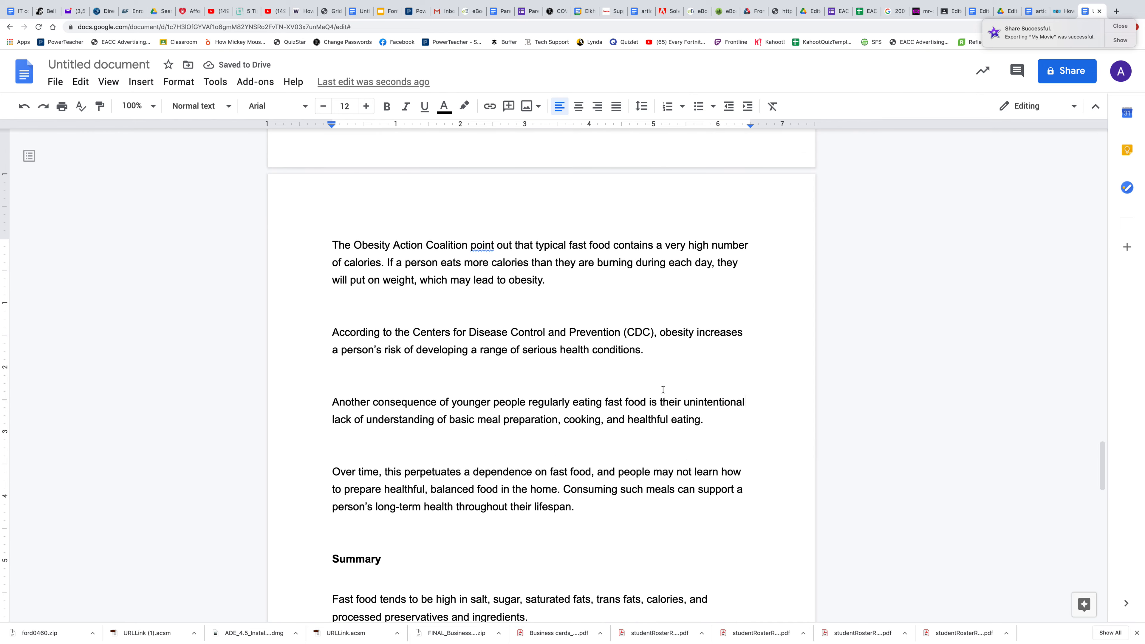
pyautogui.scroll(20, 663, 390)
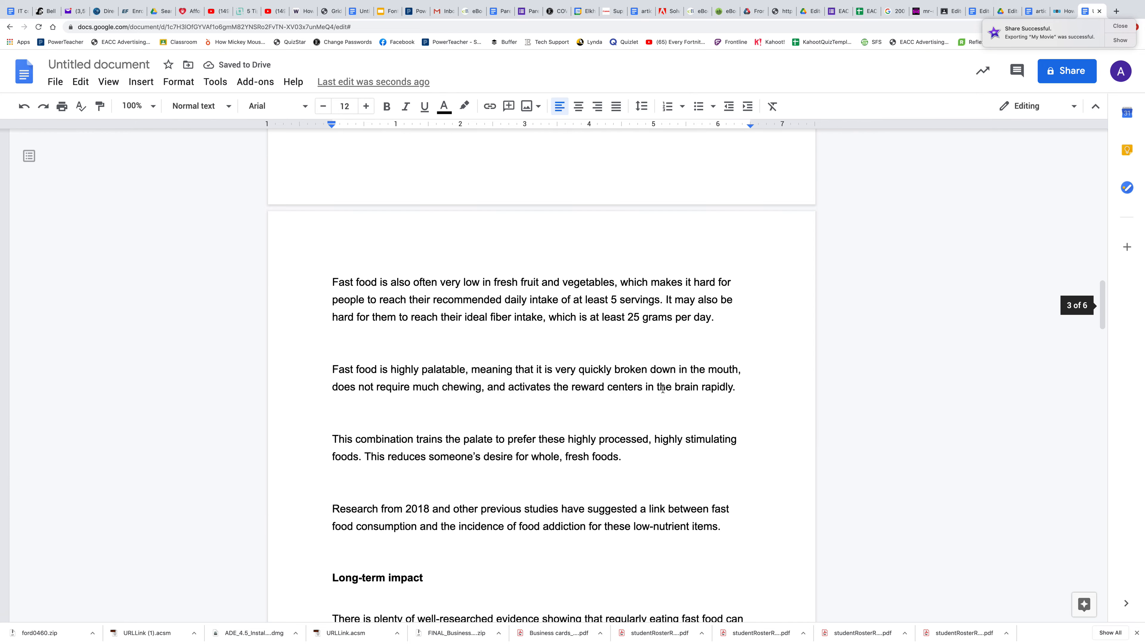
pyautogui.scroll(7, 663, 390)
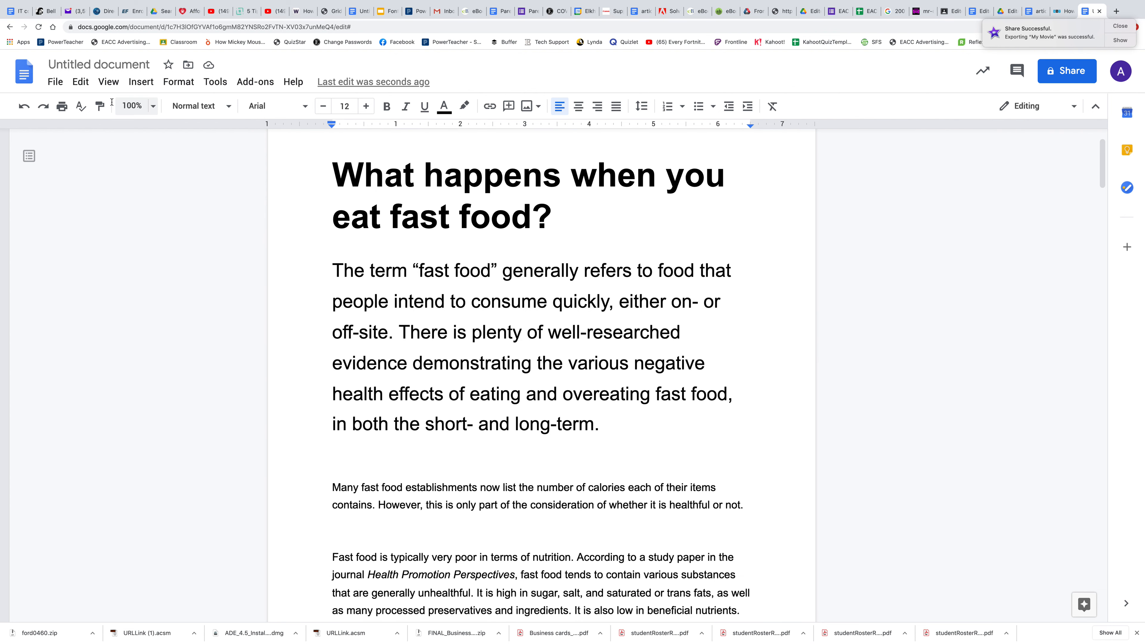
pyautogui.click(80, 82)
pyautogui.click(117, 266)
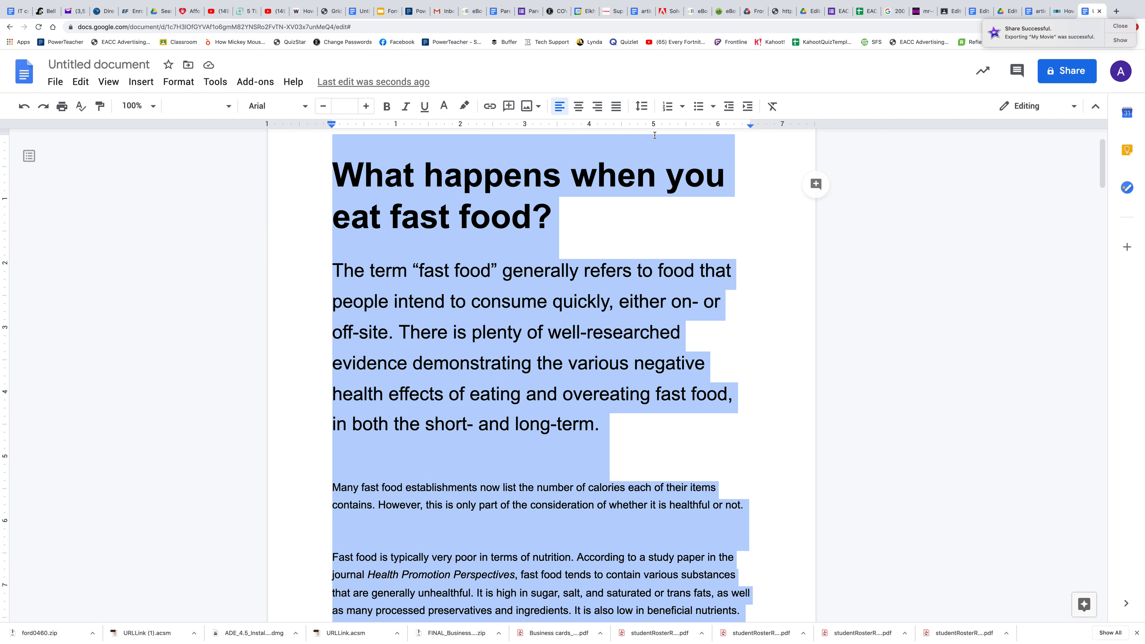
pyautogui.click(641, 107)
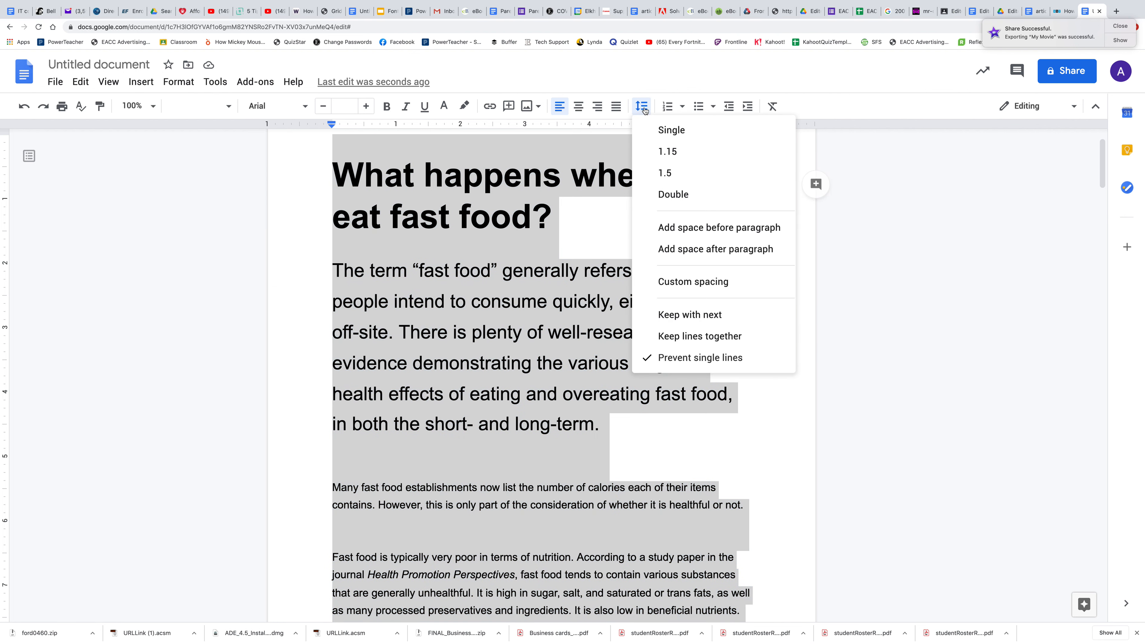
pyautogui.click(685, 135)
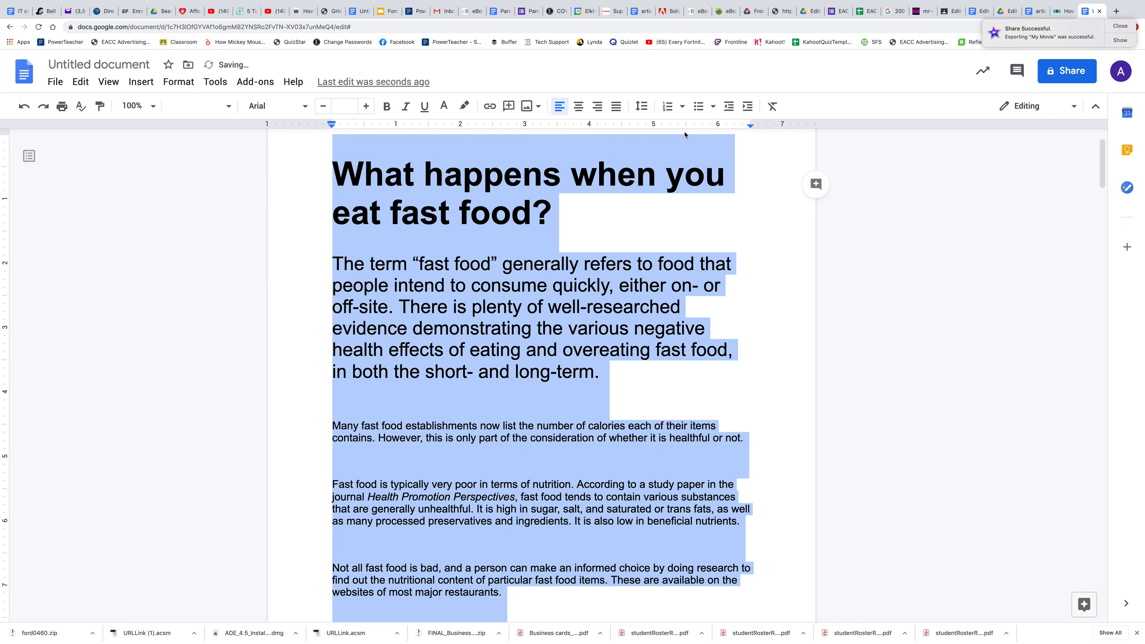
# Step: Add space before and after all paragraphs of the selected article, and clear the selection
pyautogui.scroll(-4, 570, 469)
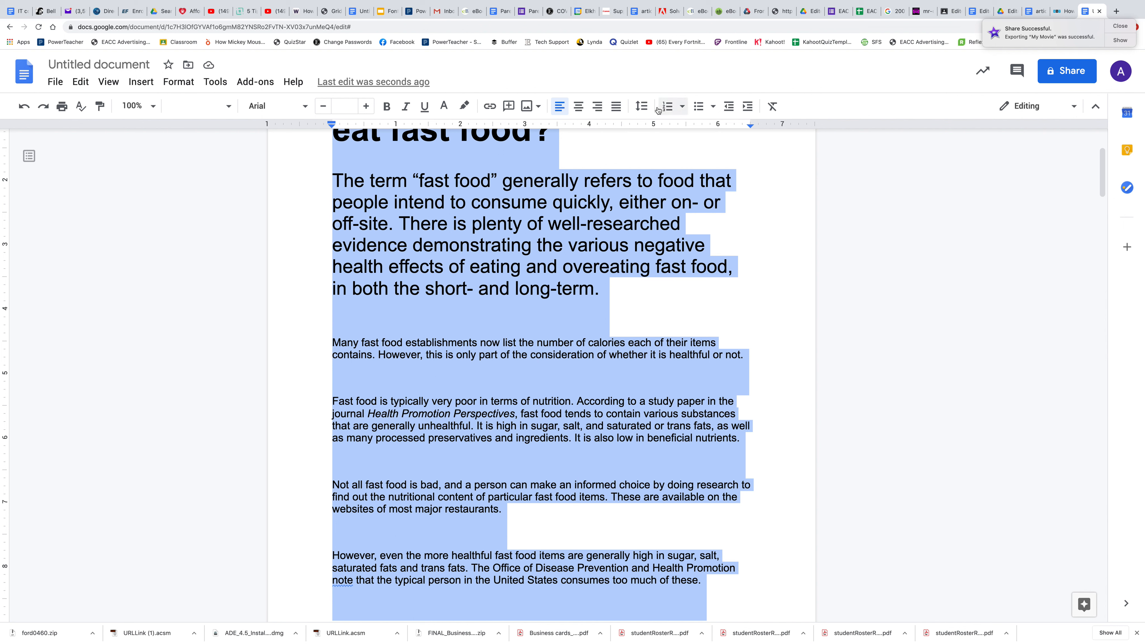
pyautogui.click(642, 111)
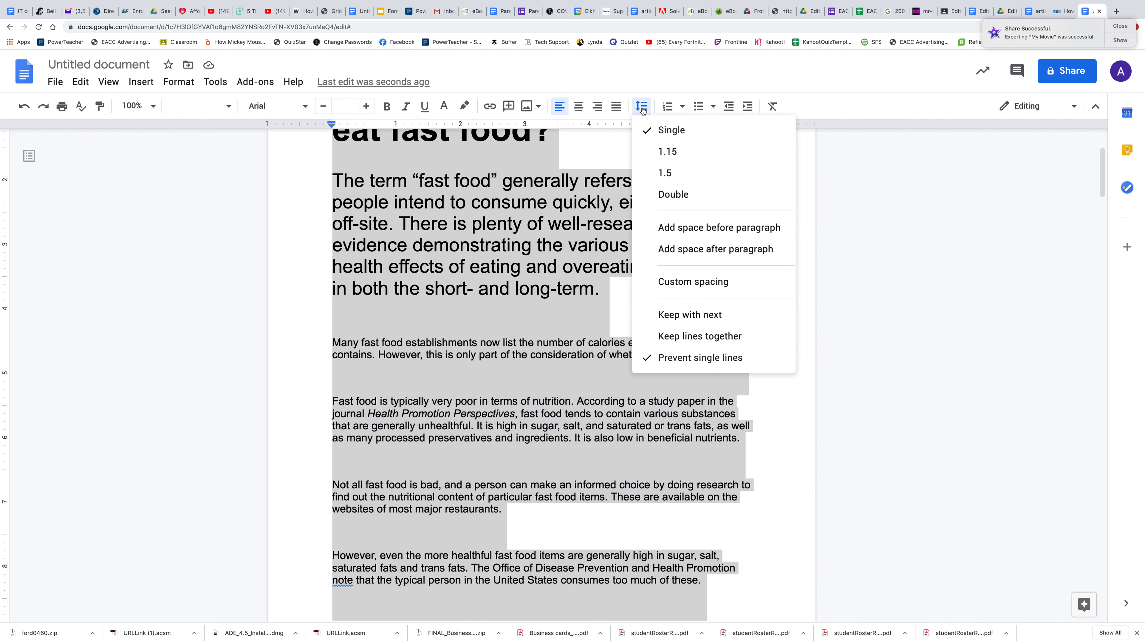
pyautogui.click(692, 228)
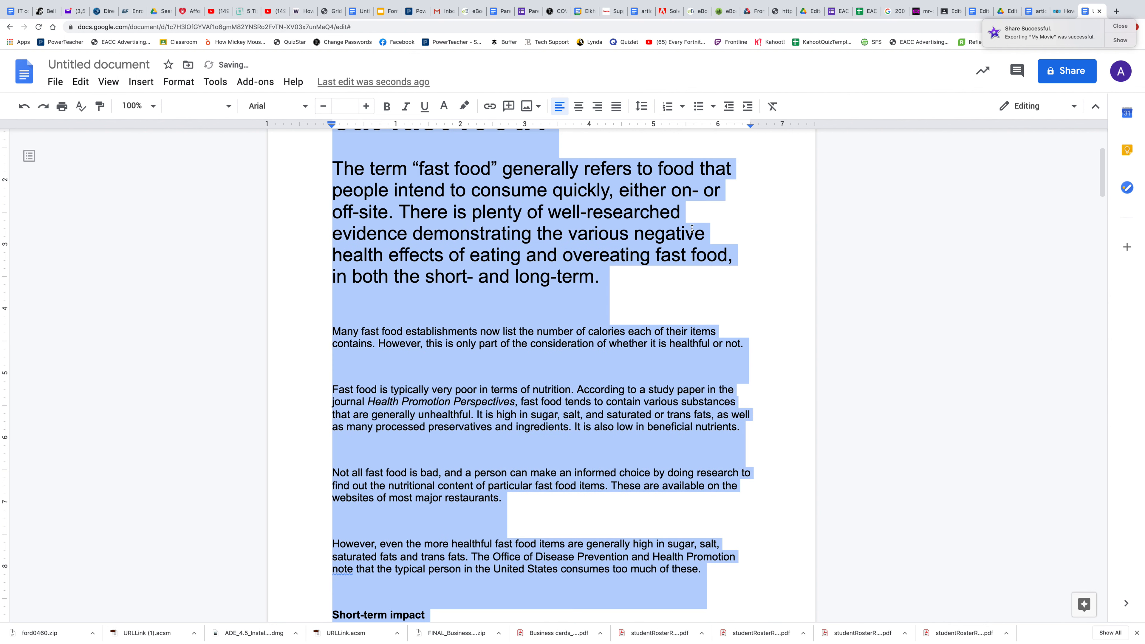
pyautogui.click(641, 111)
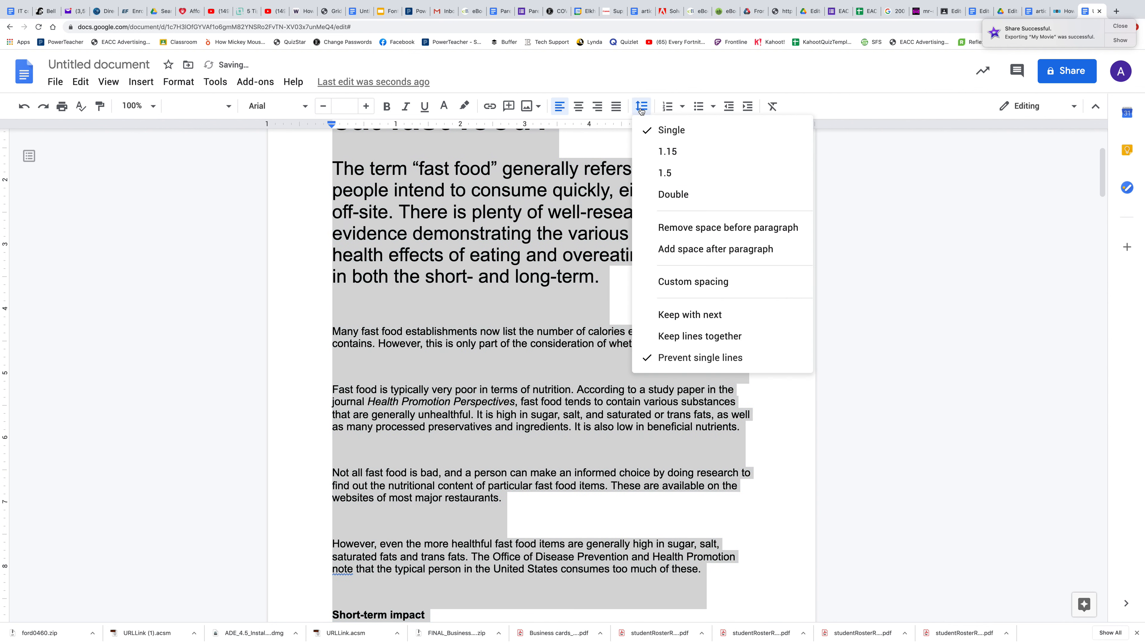
pyautogui.click(677, 247)
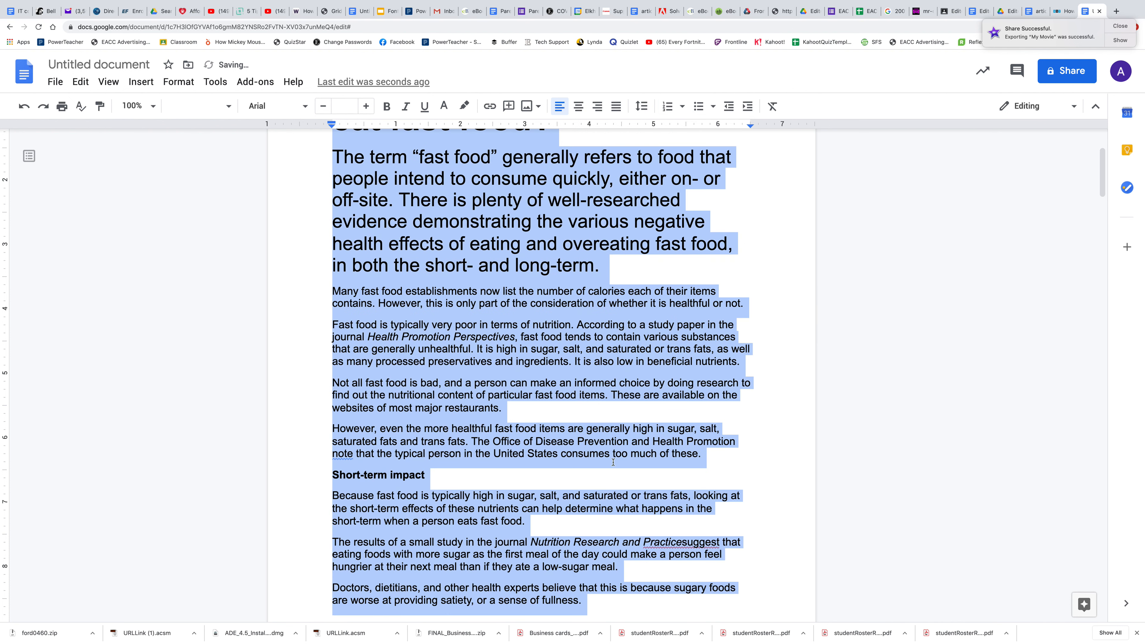
pyautogui.scroll(-10, 589, 496)
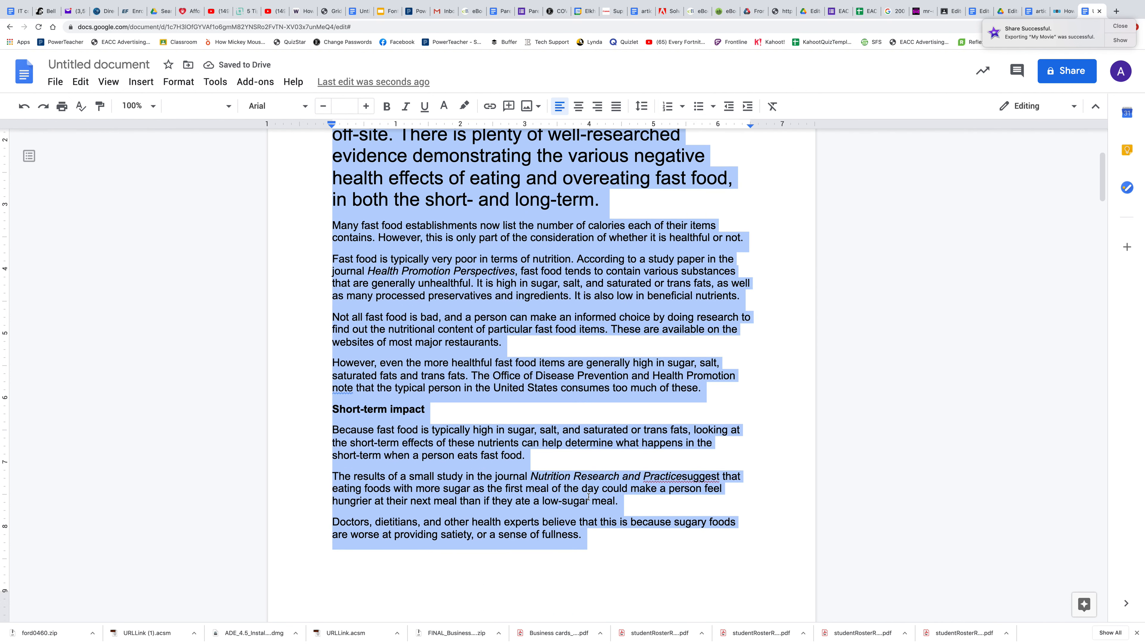
pyautogui.scroll(-10, 589, 496)
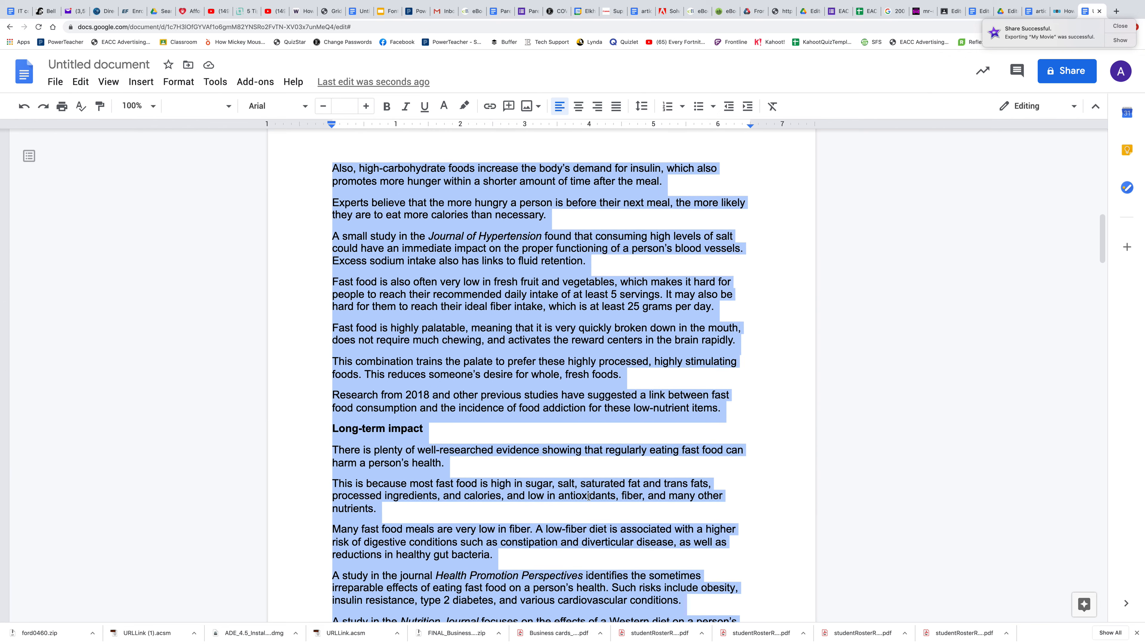
pyautogui.scroll(-10, 589, 496)
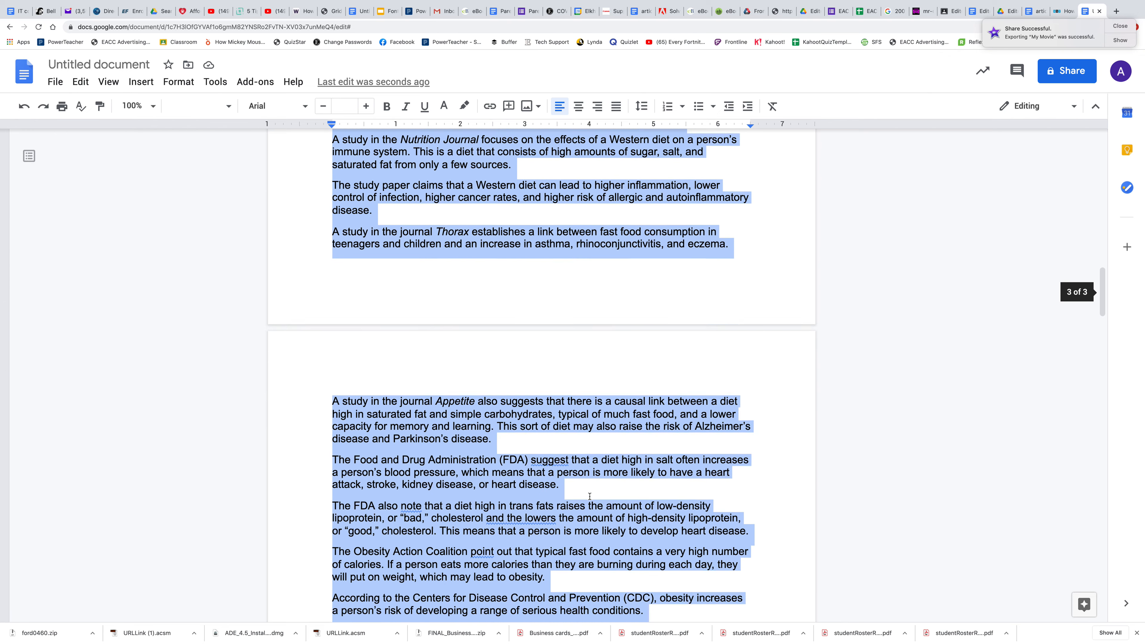
pyautogui.click(590, 498)
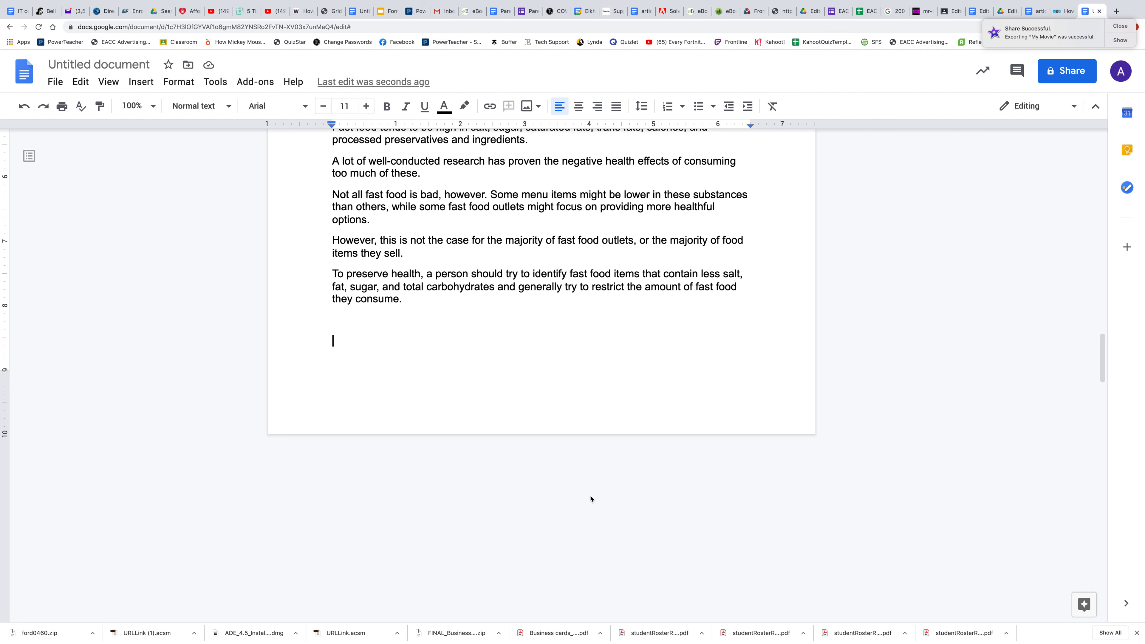
# Step: Download the document as a Microsoft Word (.docx) file and save it
pyautogui.click(55, 82)
pyautogui.moveTo(106, 234)
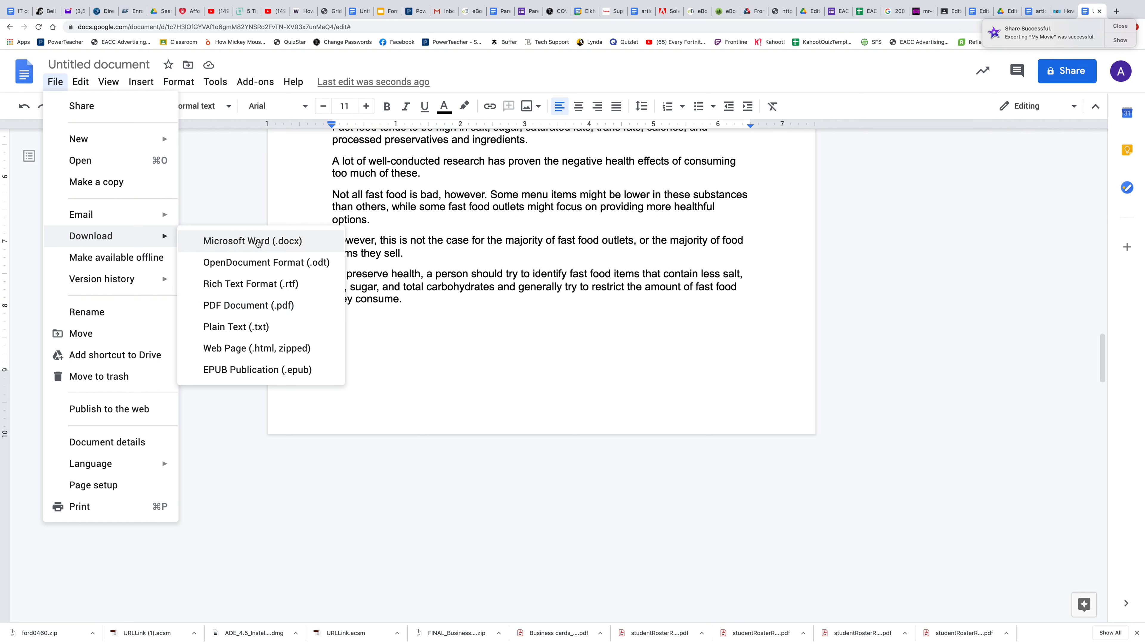
pyautogui.click(258, 242)
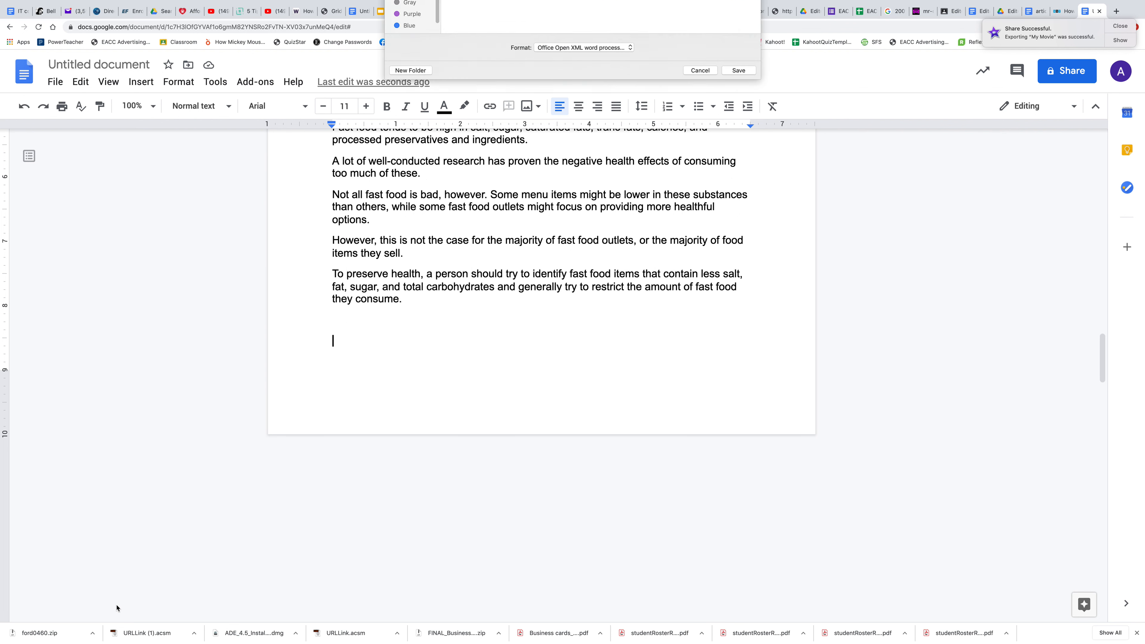
pyautogui.click(746, 269)
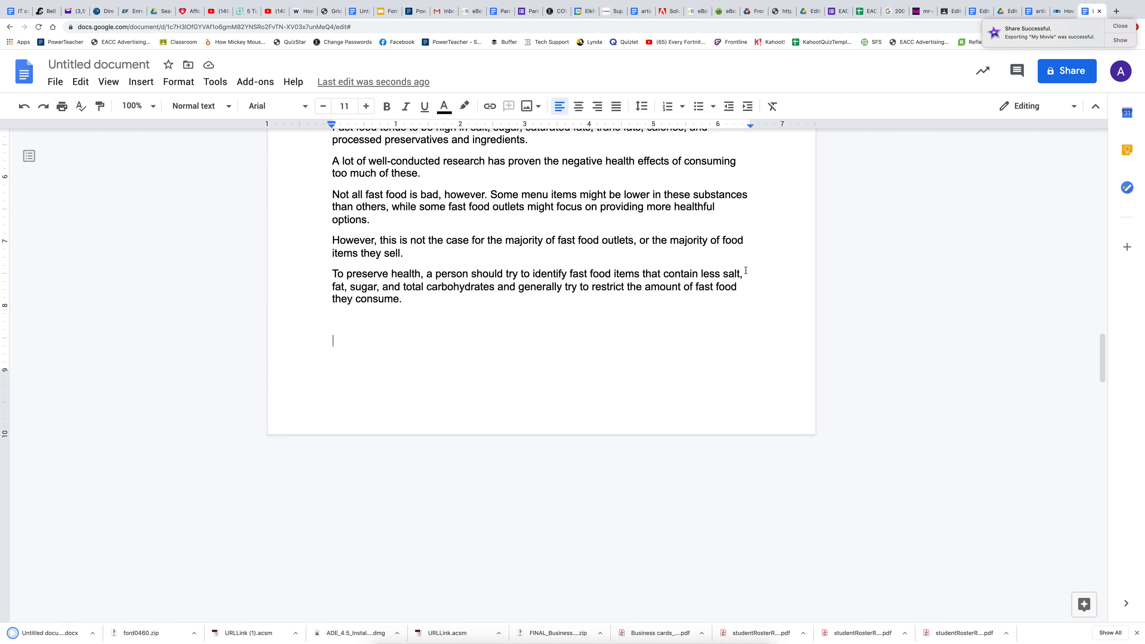
# Step: Switch to Adobe InDesign and place Untitled document.docx from Downloads in a frame filling the first column of page 1
pyautogui.click(630, 637)
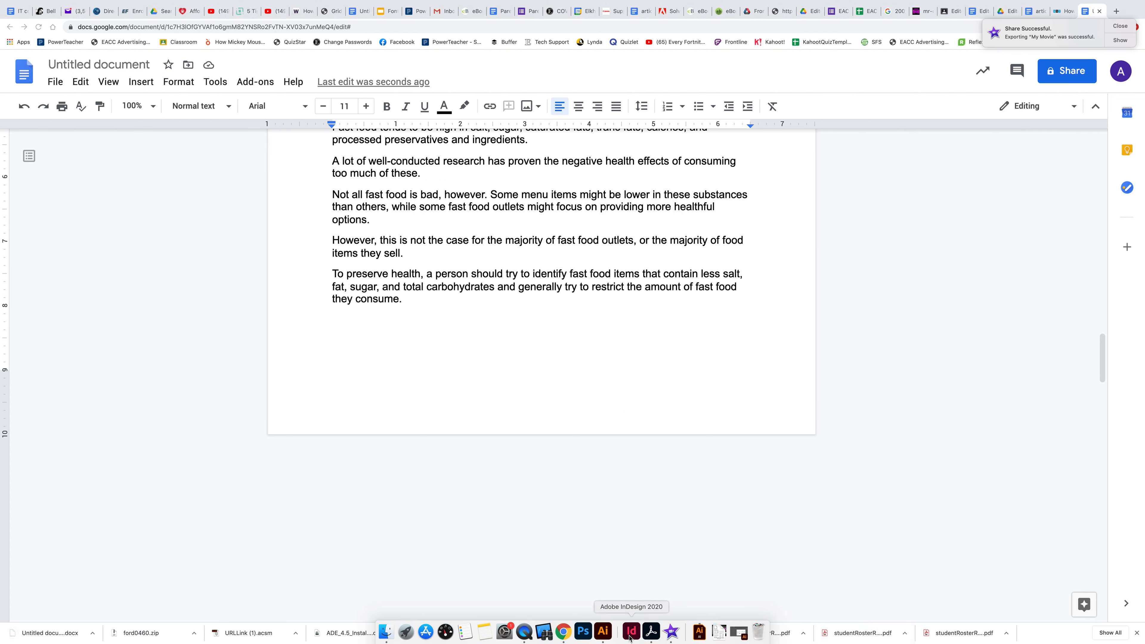
pyautogui.click(64, 5)
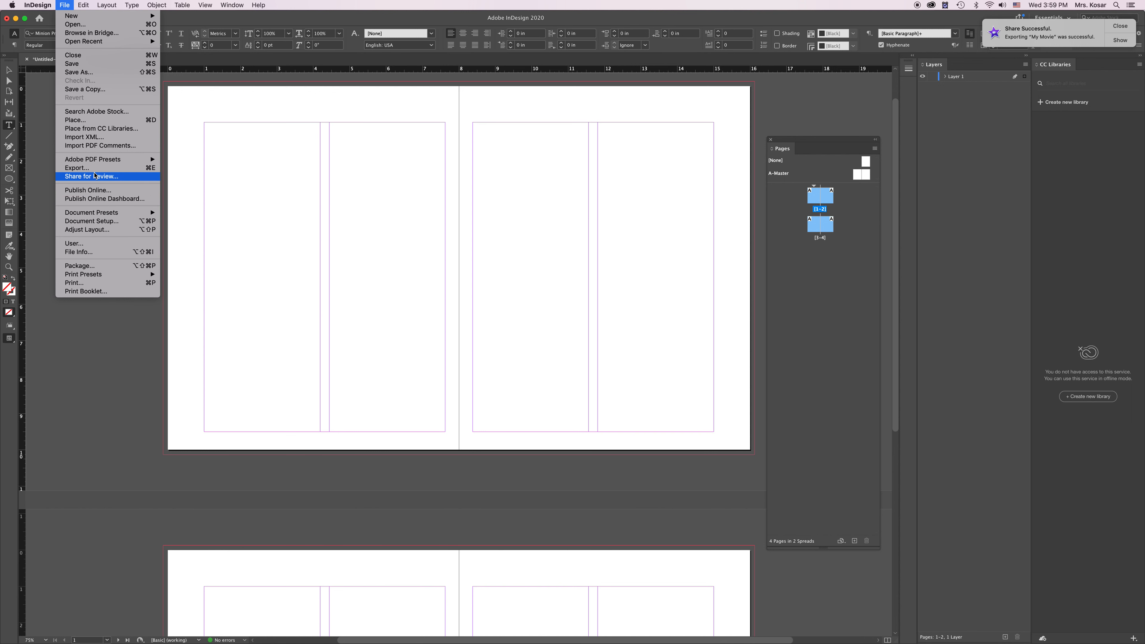
pyautogui.click(99, 120)
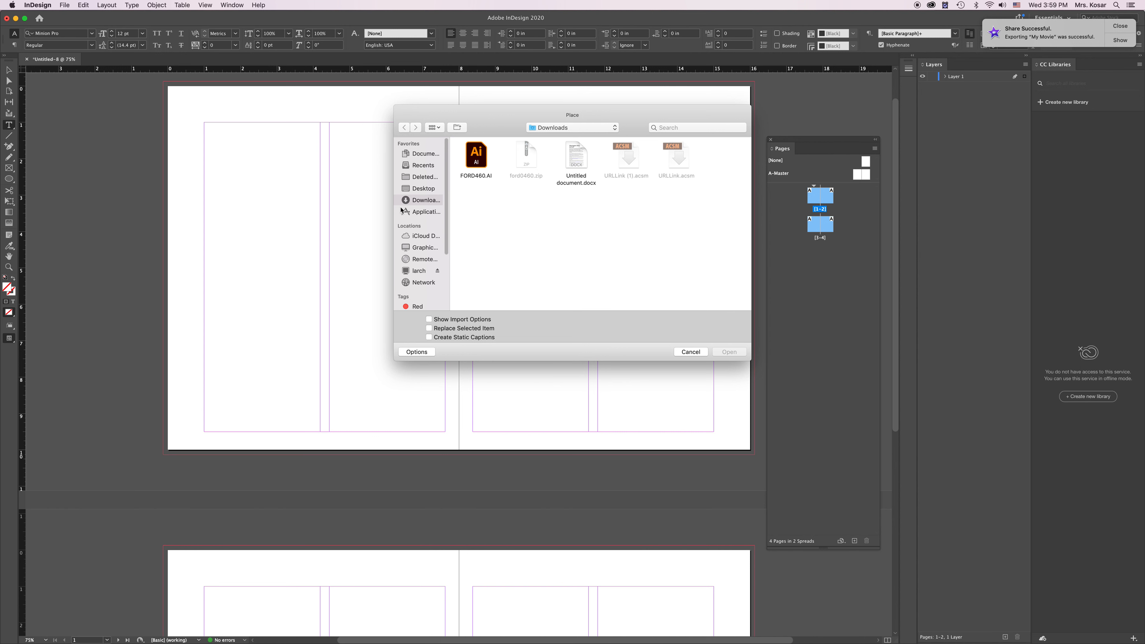
pyautogui.click(578, 167)
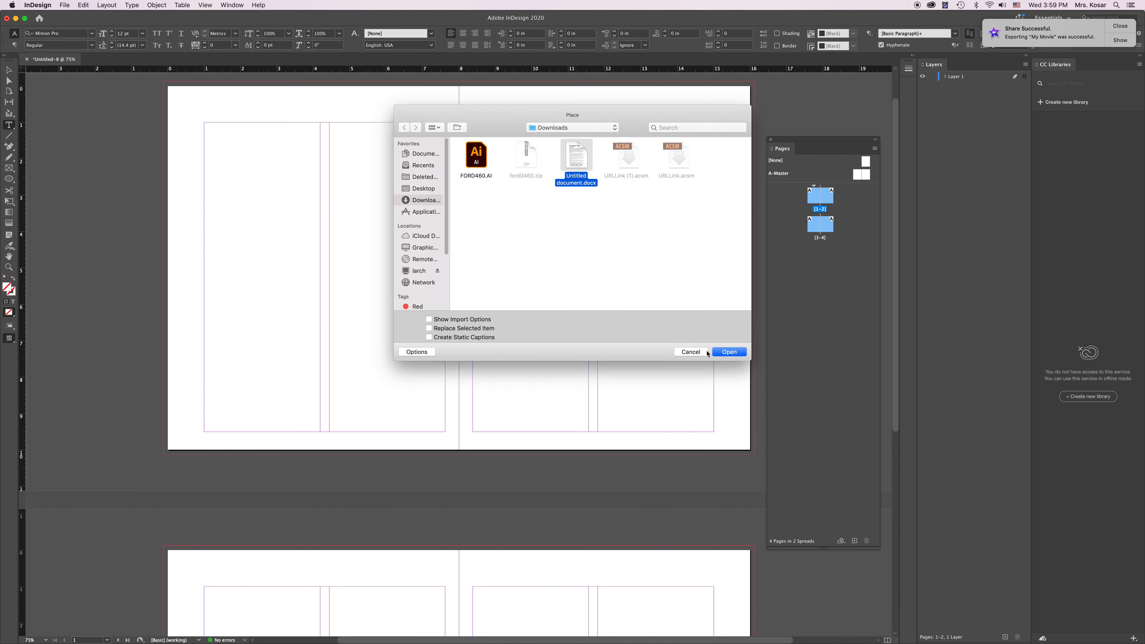
pyautogui.click(728, 352)
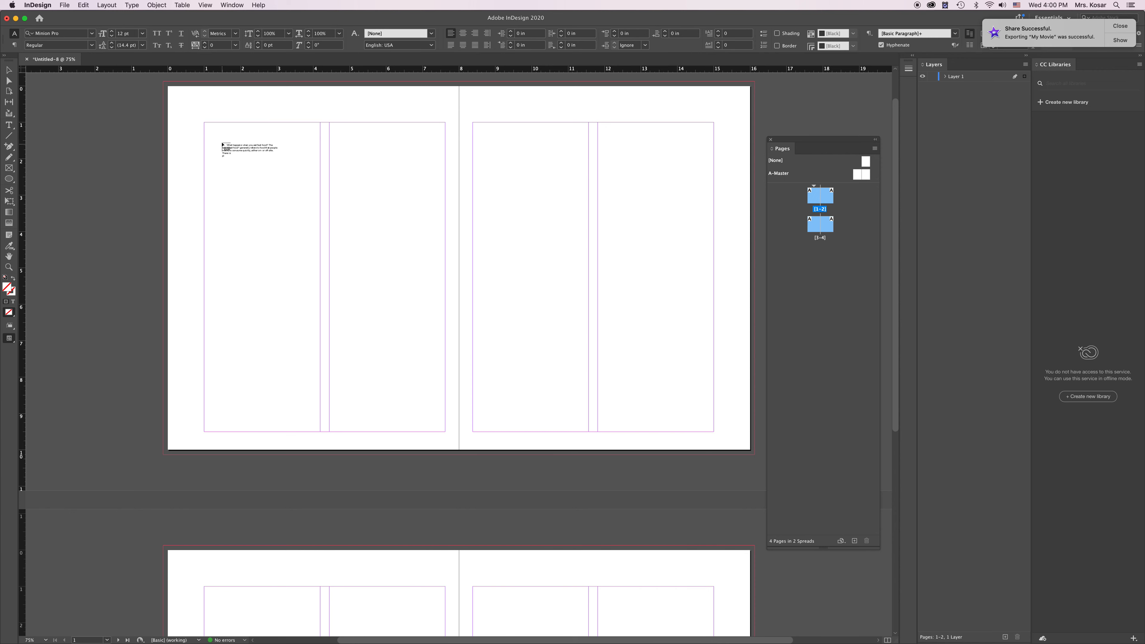
pyautogui.moveTo(205, 124); pyautogui.dragTo(318, 432)
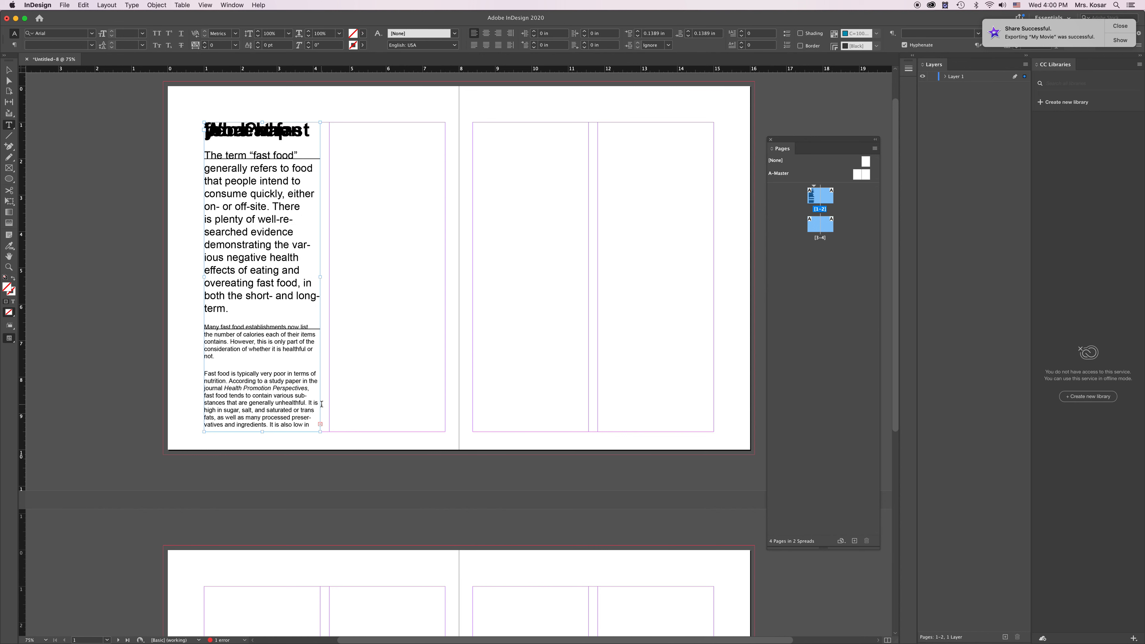
# Step: Thread the overset text from the first column into a new frame filling the second column of page 1
pyautogui.click(320, 425)
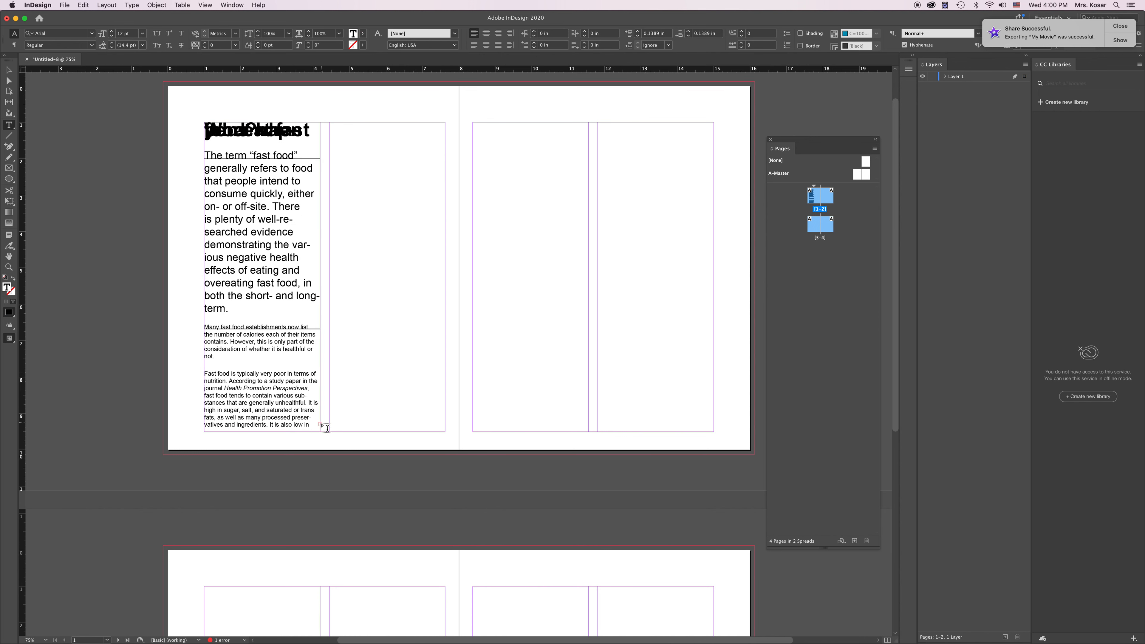
pyautogui.click(9, 70)
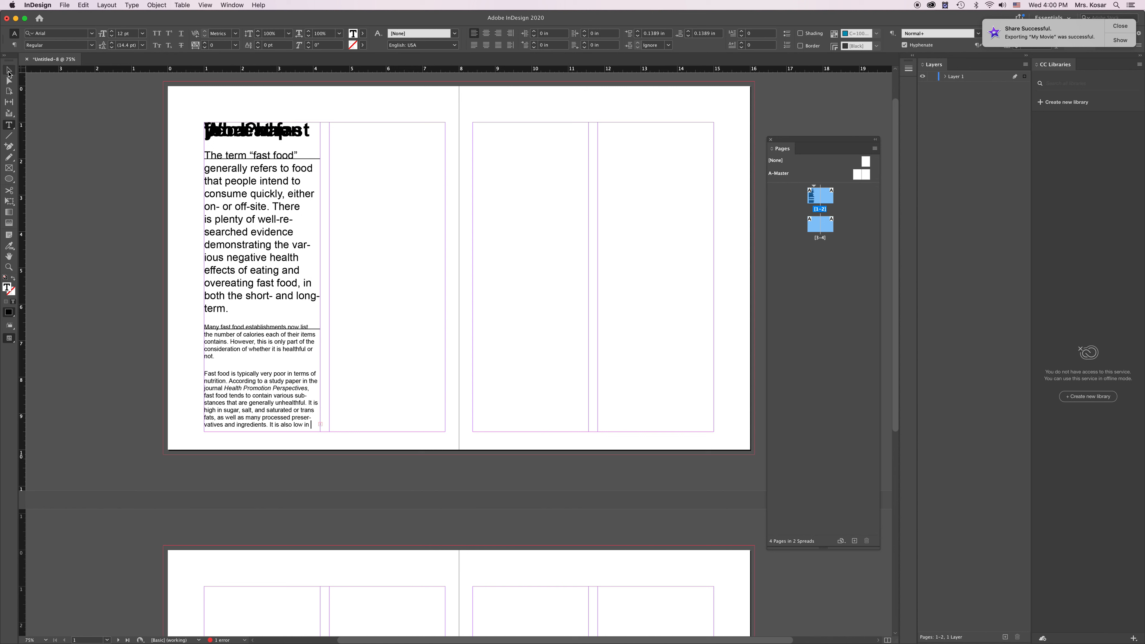
pyautogui.click(320, 425)
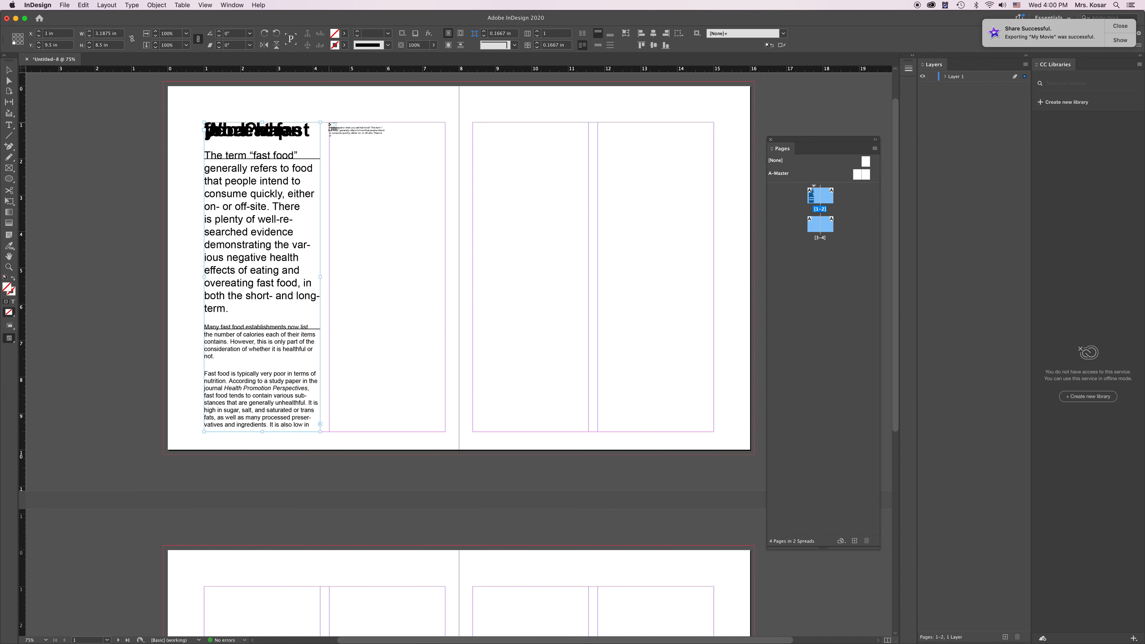
pyautogui.moveTo(329, 124); pyautogui.dragTo(445, 432)
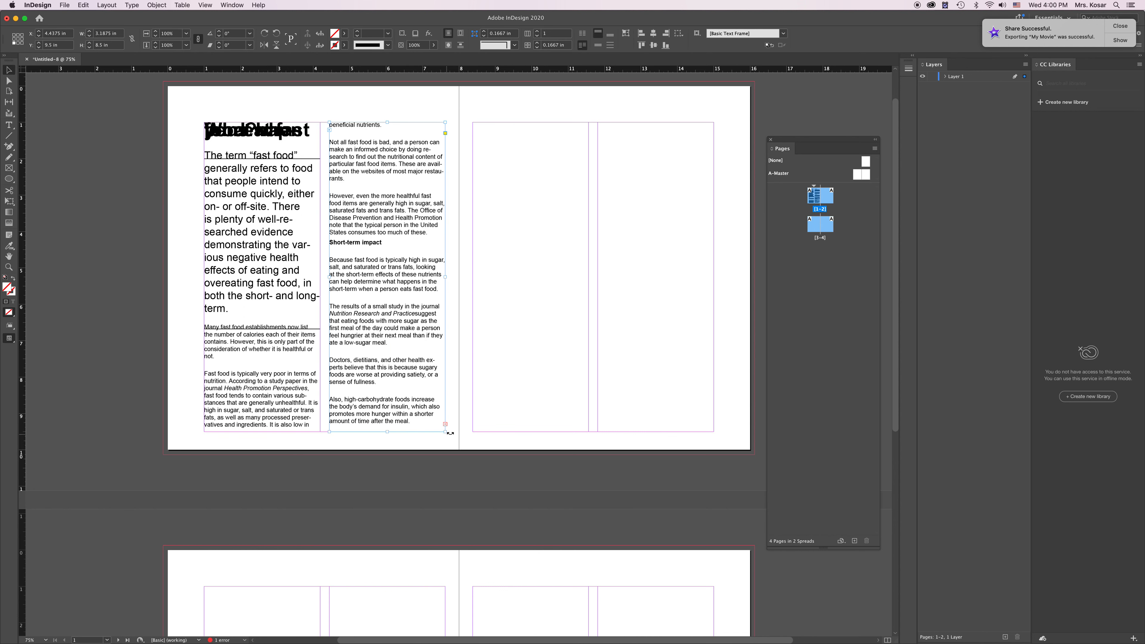
# Step: Continue threading the overset text into two new frames filling both columns of page 2
pyautogui.click(446, 425)
pyautogui.moveTo(473, 122); pyautogui.dragTo(588, 431)
pyautogui.click(588, 424)
pyautogui.moveTo(599, 124); pyautogui.dragTo(713, 431)
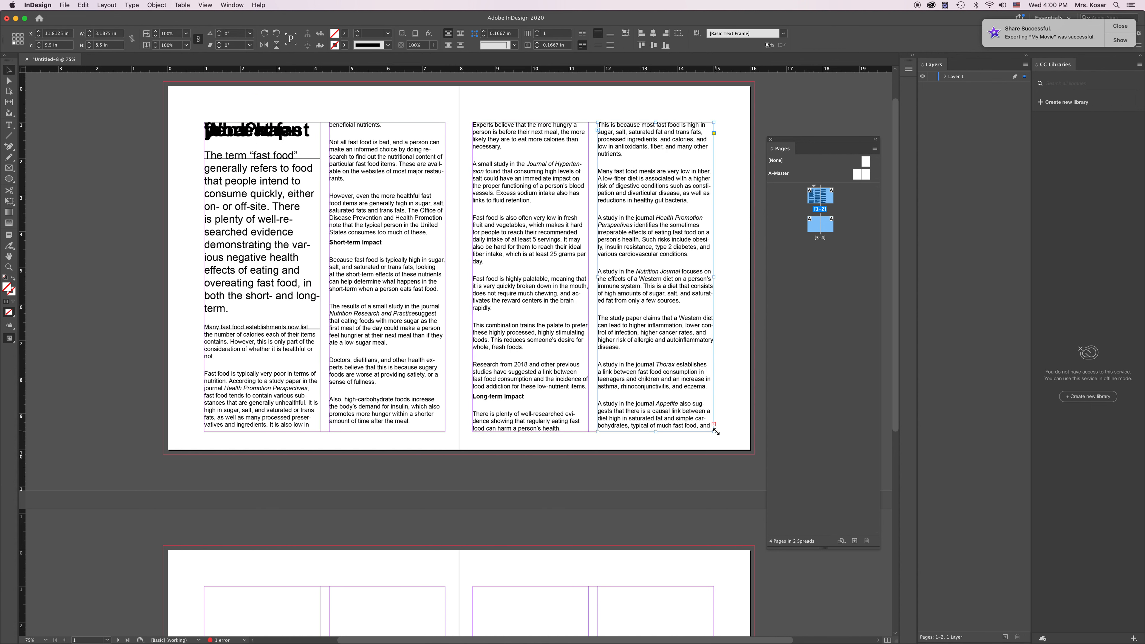
# Step: Thread the overset text from page 2's second column into two new frames filling both columns of page 3
pyautogui.click(714, 425)
pyautogui.scroll(-10, 690, 277)
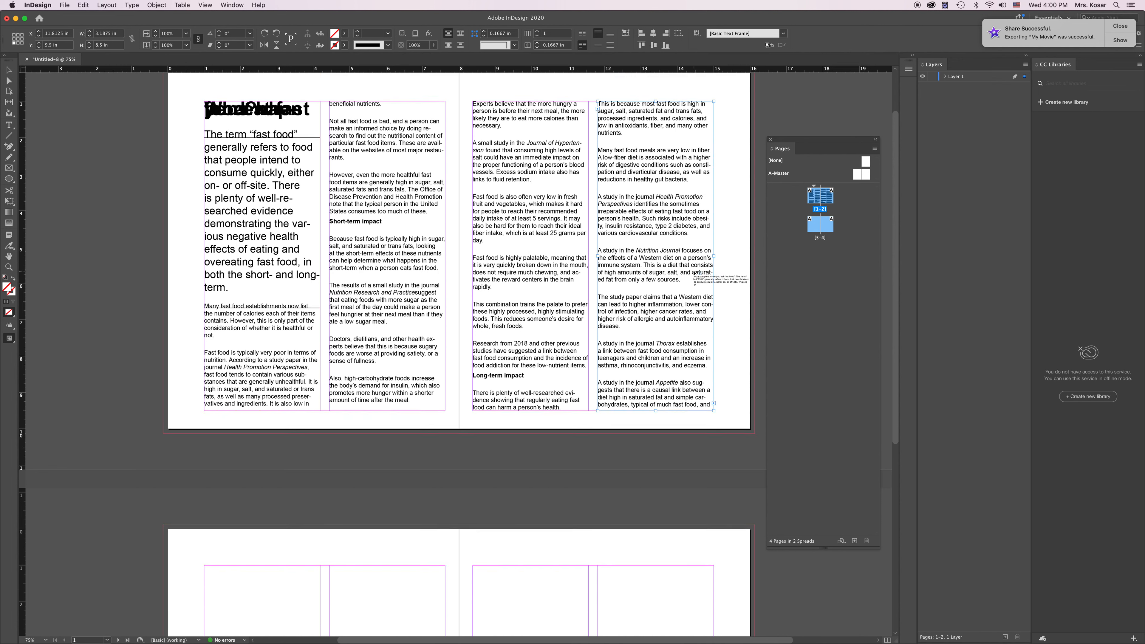
pyautogui.scroll(-3, 686, 283)
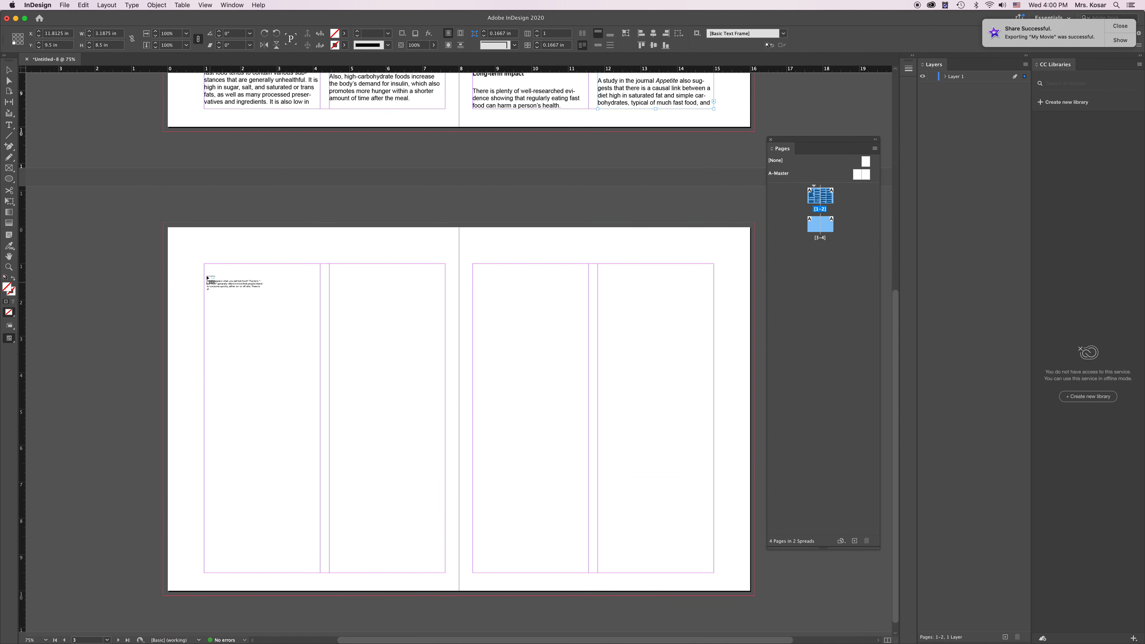
pyautogui.moveTo(205, 266); pyautogui.dragTo(321, 576)
pyautogui.click(320, 565)
pyautogui.click(331, 266)
pyautogui.moveTo(330, 265); pyautogui.dragTo(446, 573)
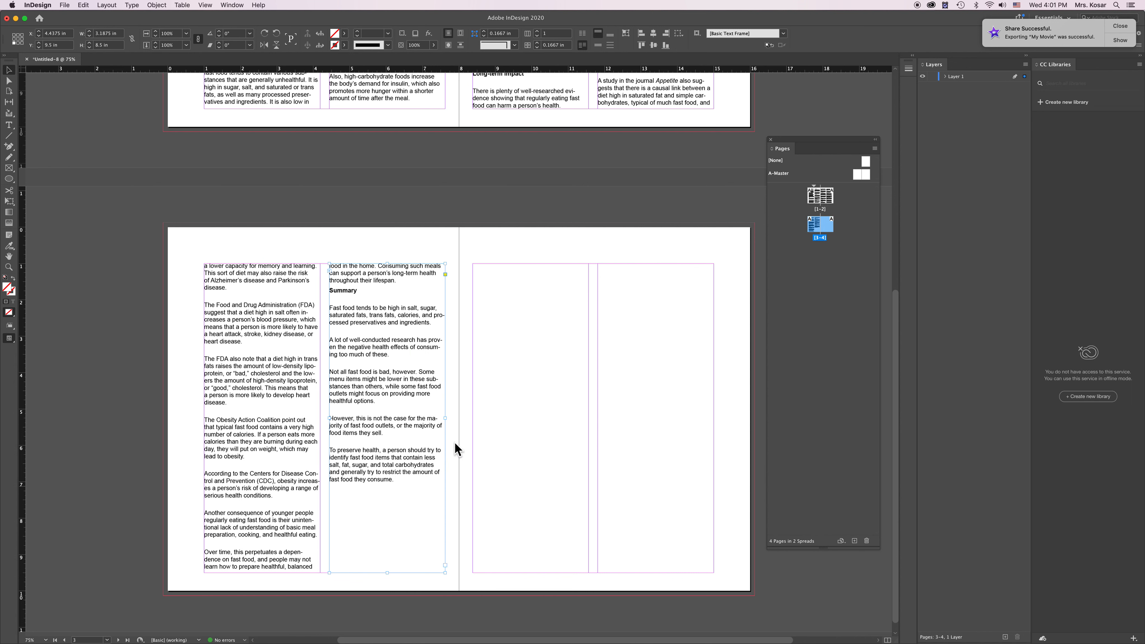
# Step: Shorten both text frames on page 1 from their top edge to a height of 5 in
pyautogui.scroll(4, 553, 219)
pyautogui.scroll(2, 554, 220)
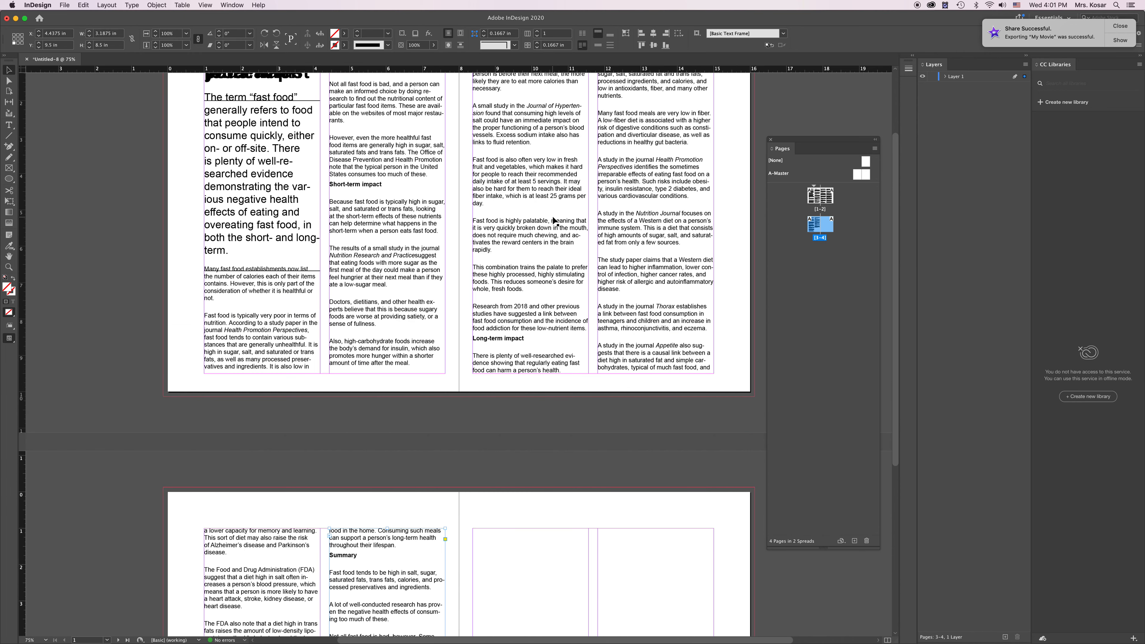
pyautogui.scroll(2, 555, 221)
pyautogui.click(291, 193)
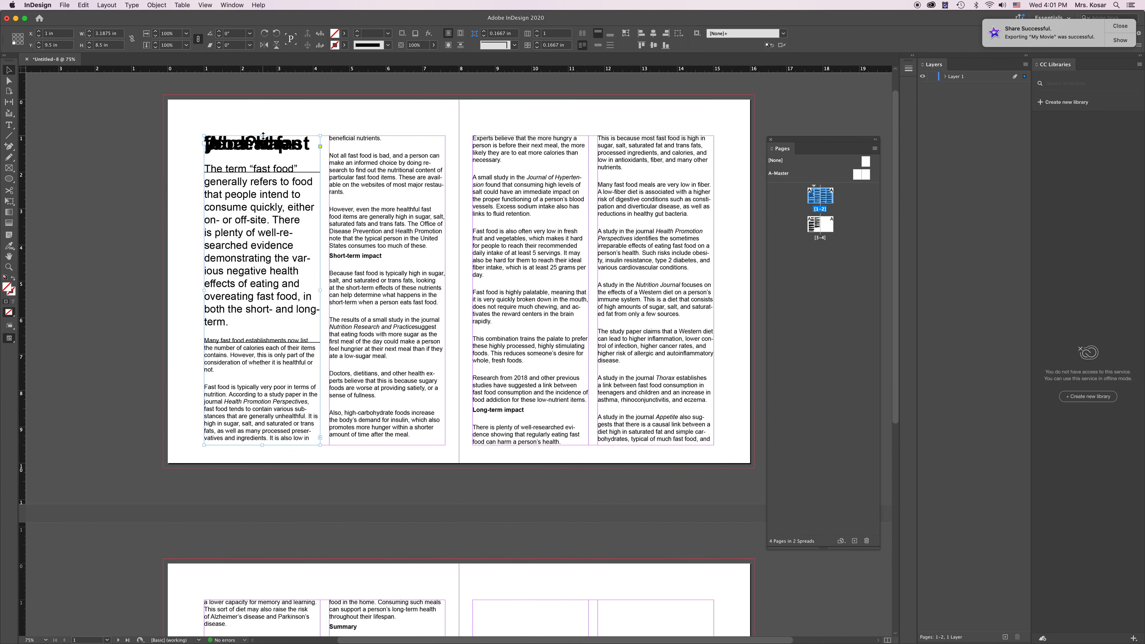
pyautogui.keyDown('shift'); pyautogui.click(367, 174); pyautogui.keyUp('shift')
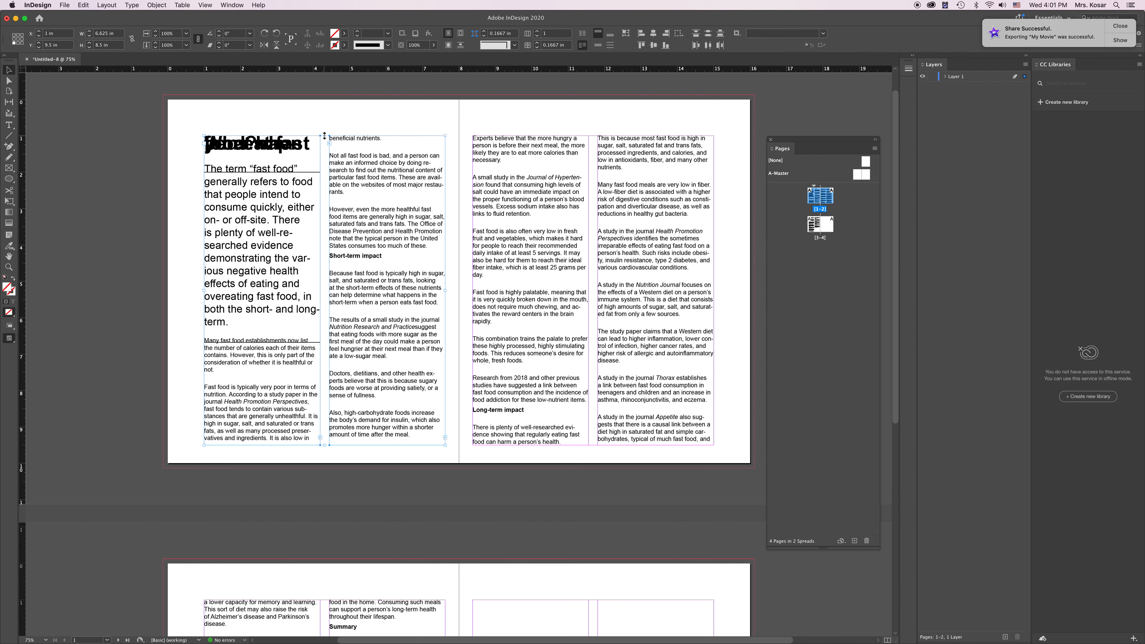
pyautogui.moveTo(324, 137); pyautogui.dragTo(327, 263)
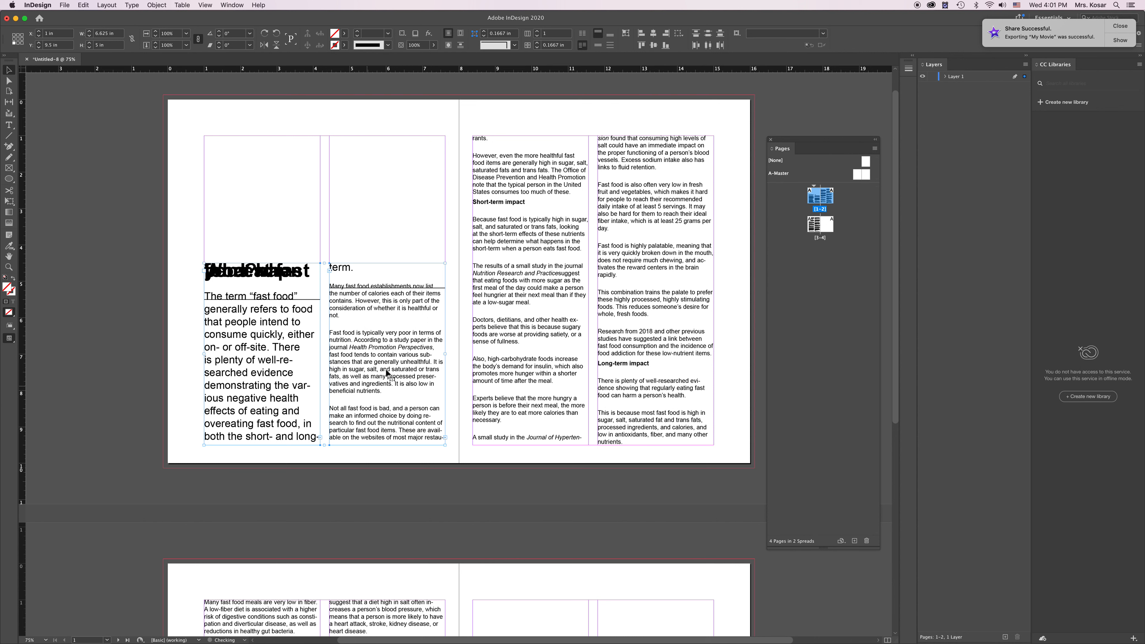
# Step: Thread the overset text from page 3's second column into a new frame filling the first column of page 4
pyautogui.scroll(-10, 511, 497)
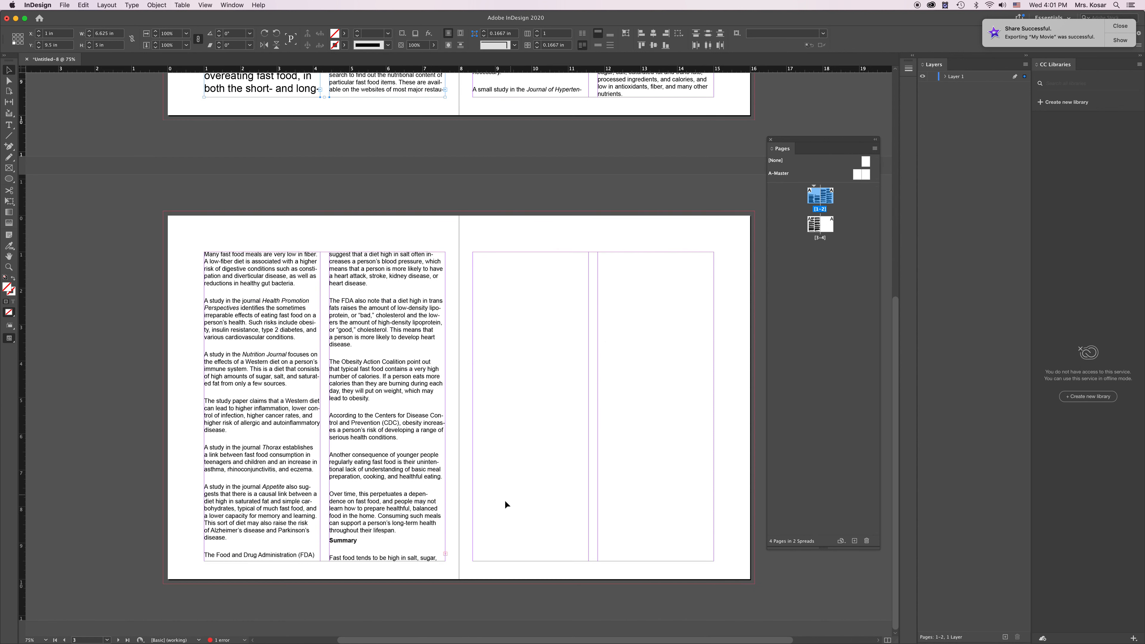
pyautogui.click(446, 557)
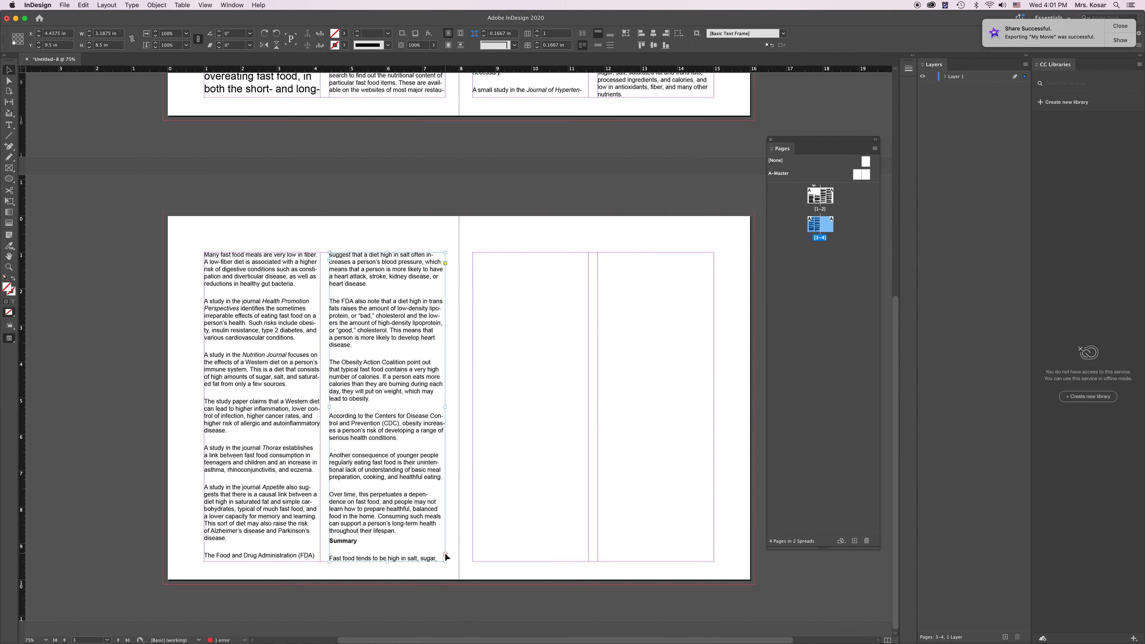
pyautogui.moveTo(447, 557); pyautogui.dragTo(466, 617)
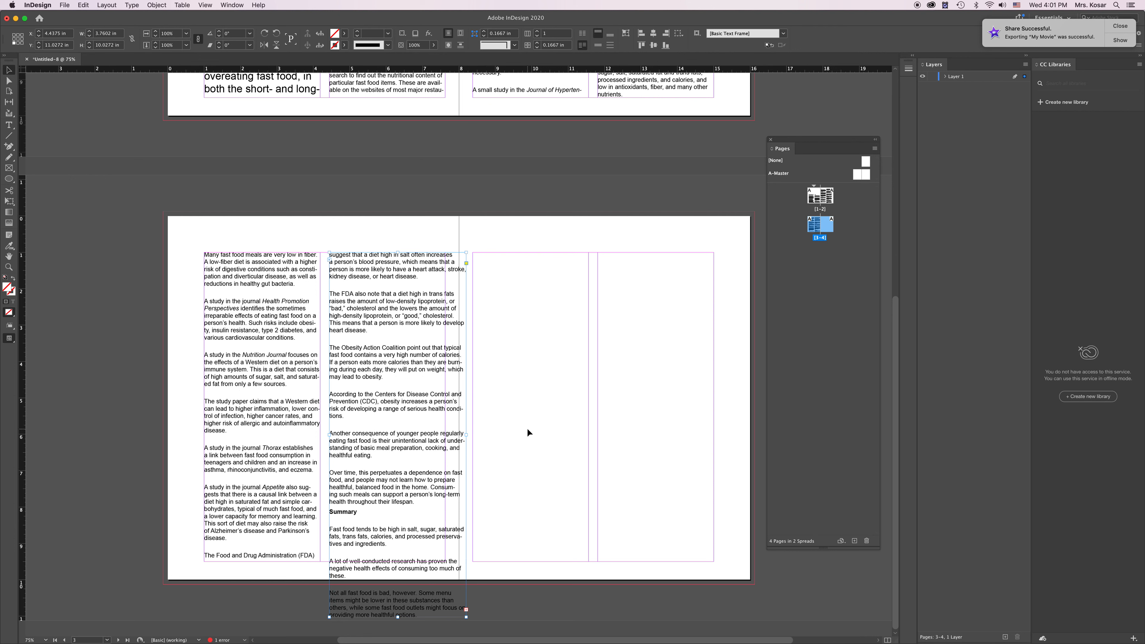
pyautogui.press('super+z')
pyautogui.click(446, 554)
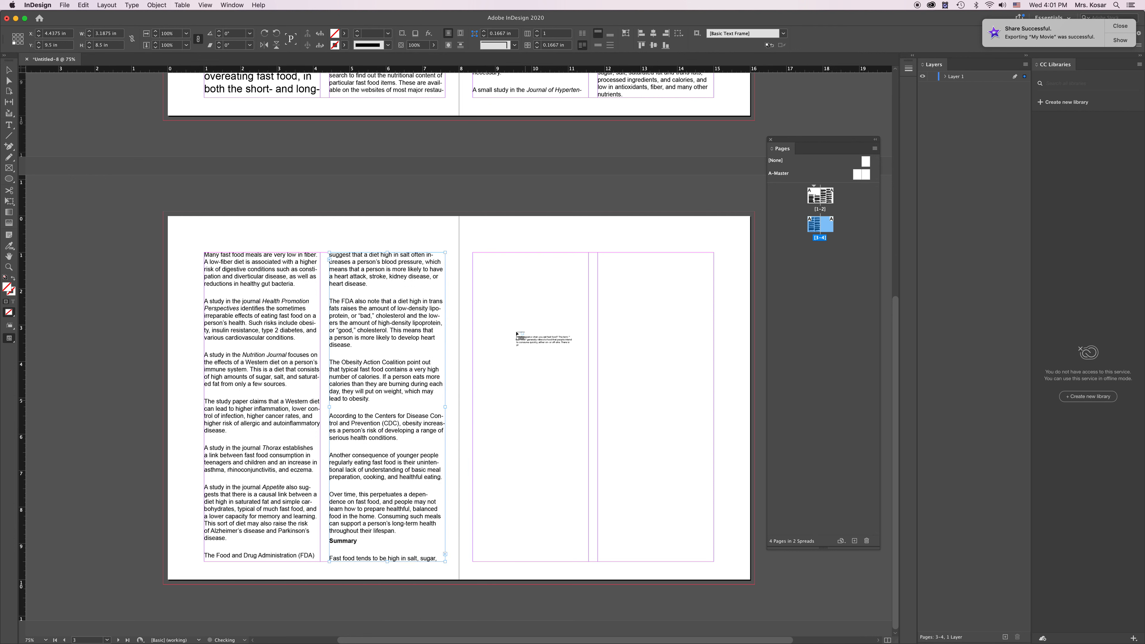
pyautogui.click(475, 255)
pyautogui.moveTo(473, 253); pyautogui.dragTo(589, 562)
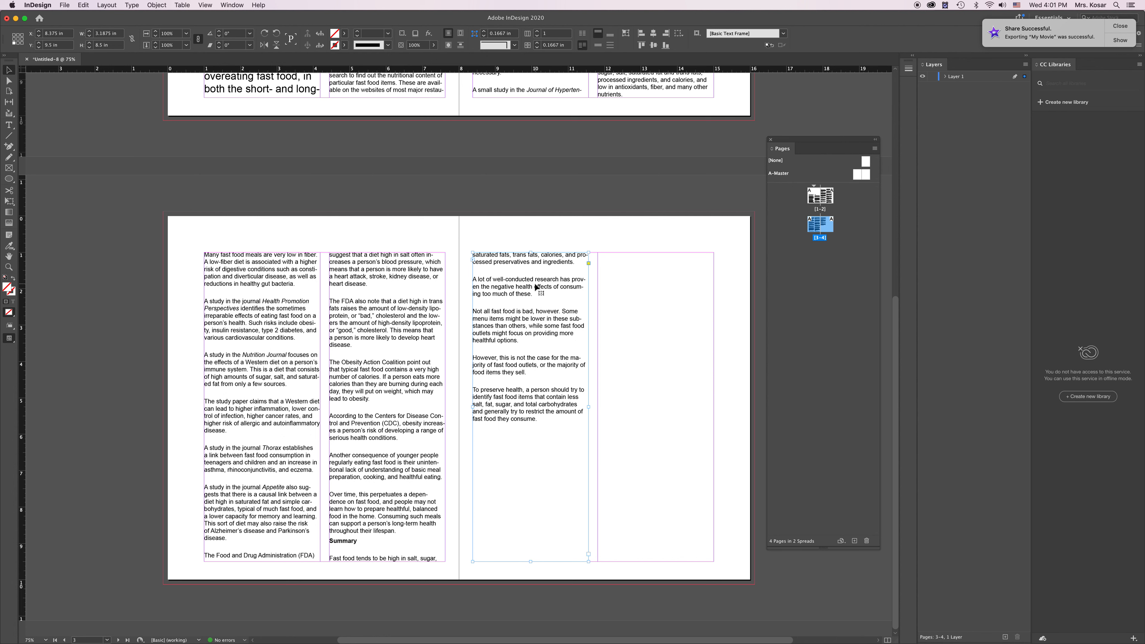
# Step: Shorten both text frames on page 2 from their top edge to a height of 5 in, matching page 1
pyautogui.scroll(10, 566, 172)
pyautogui.click(554, 221)
pyautogui.keyDown('shift'); pyautogui.click(607, 184); pyautogui.keyUp('shift')
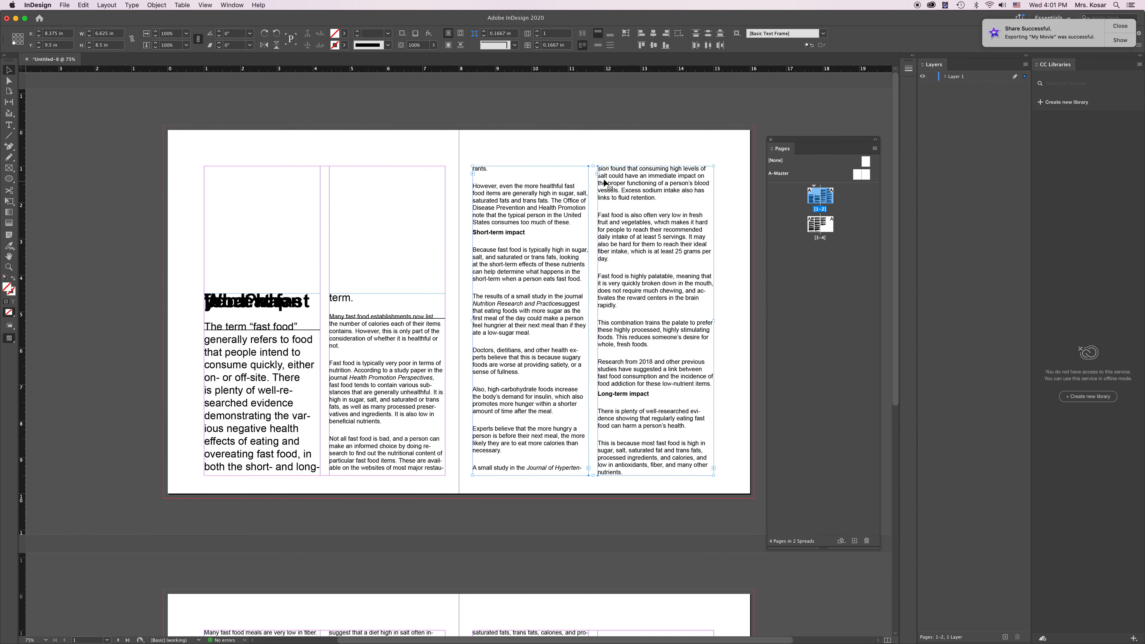
pyautogui.moveTo(593, 167); pyautogui.dragTo(593, 178)
pyautogui.moveTo(597, 239); pyautogui.dragTo(601, 299)
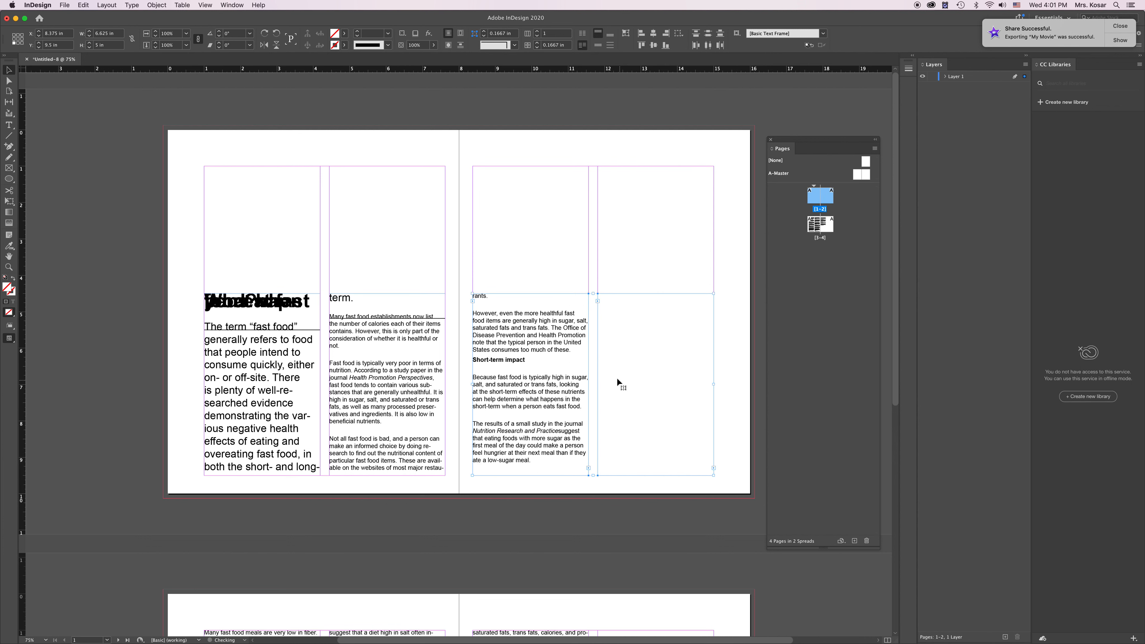
# Step: Thread the overset text from page 4's first column into a new frame filling the second column of page 4
pyautogui.scroll(-10, 591, 374)
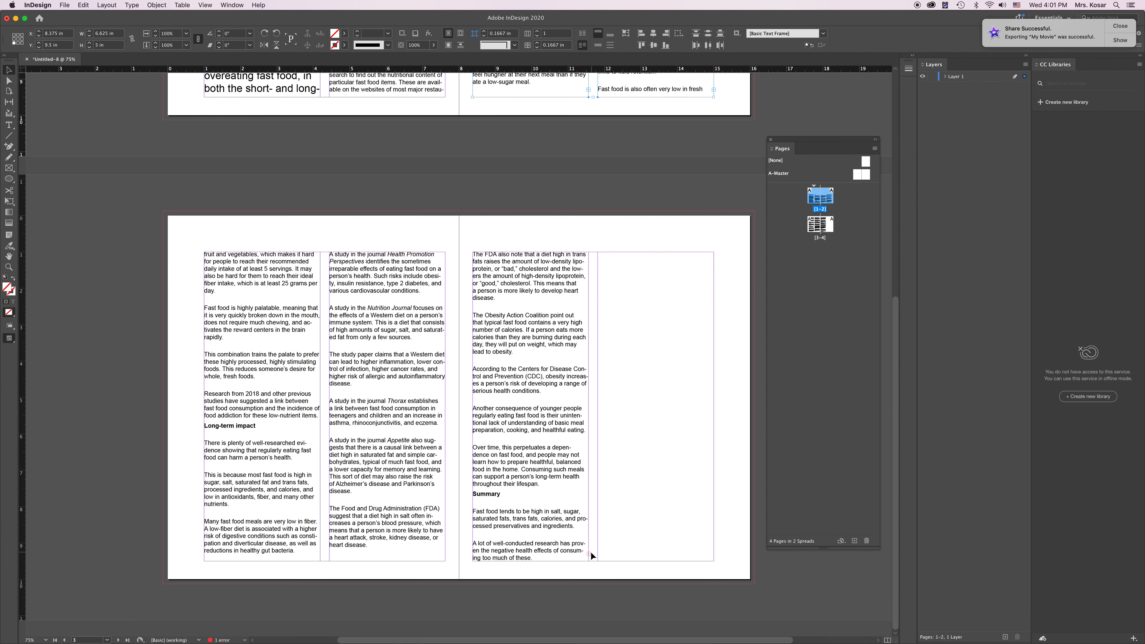
pyautogui.click(589, 553)
pyautogui.click(588, 554)
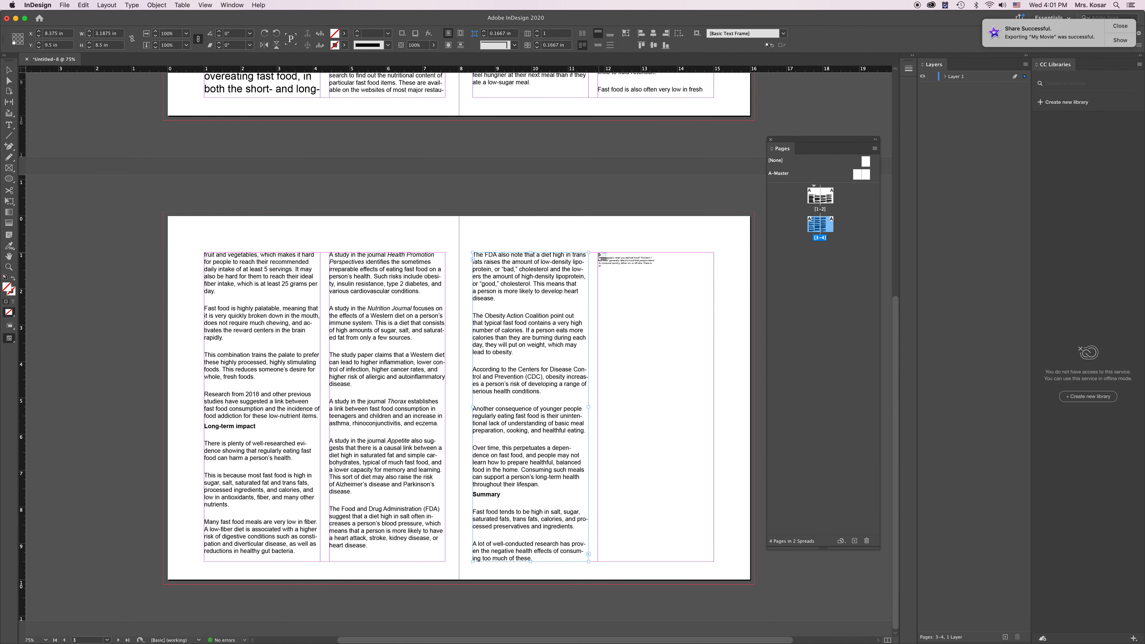
pyautogui.moveTo(599, 255); pyautogui.dragTo(701, 514)
pyautogui.moveTo(701, 513); pyautogui.dragTo(715, 566)
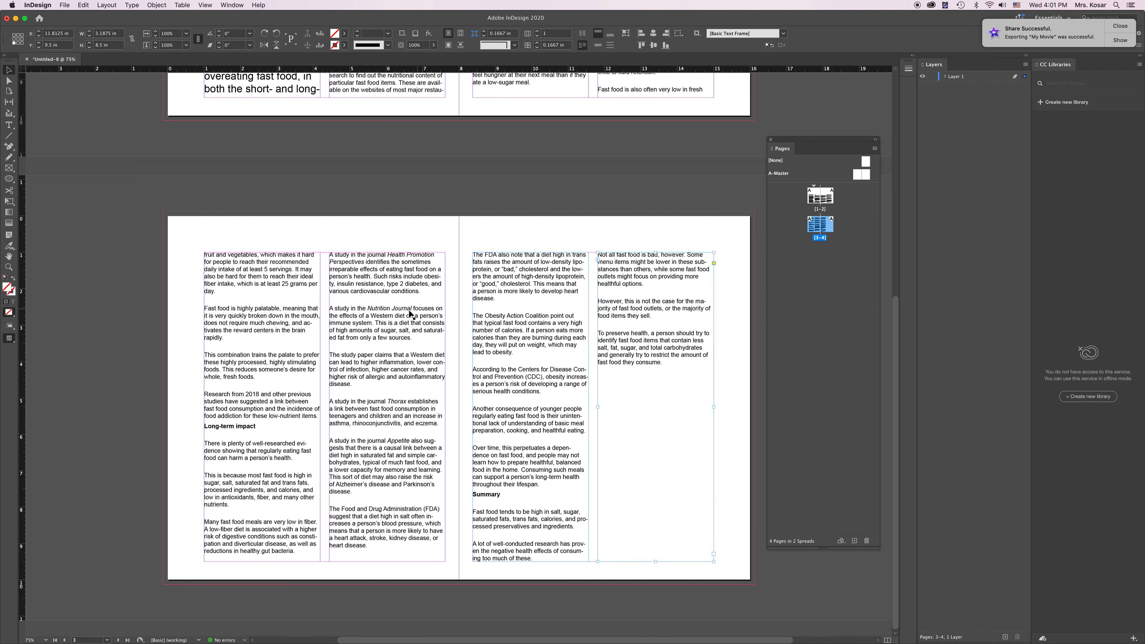
# Step: Shorten all four text frames on pages 3 and 4 together from their top edge to a height of about 4.83 in
pyautogui.click(274, 291)
pyautogui.keyDown('shift'); pyautogui.click(515, 302); pyautogui.keyUp('shift')
pyautogui.keyDown('shift'); pyautogui.click(637, 304); pyautogui.keyUp('shift')
pyautogui.moveTo(458, 253); pyautogui.dragTo(459, 386)
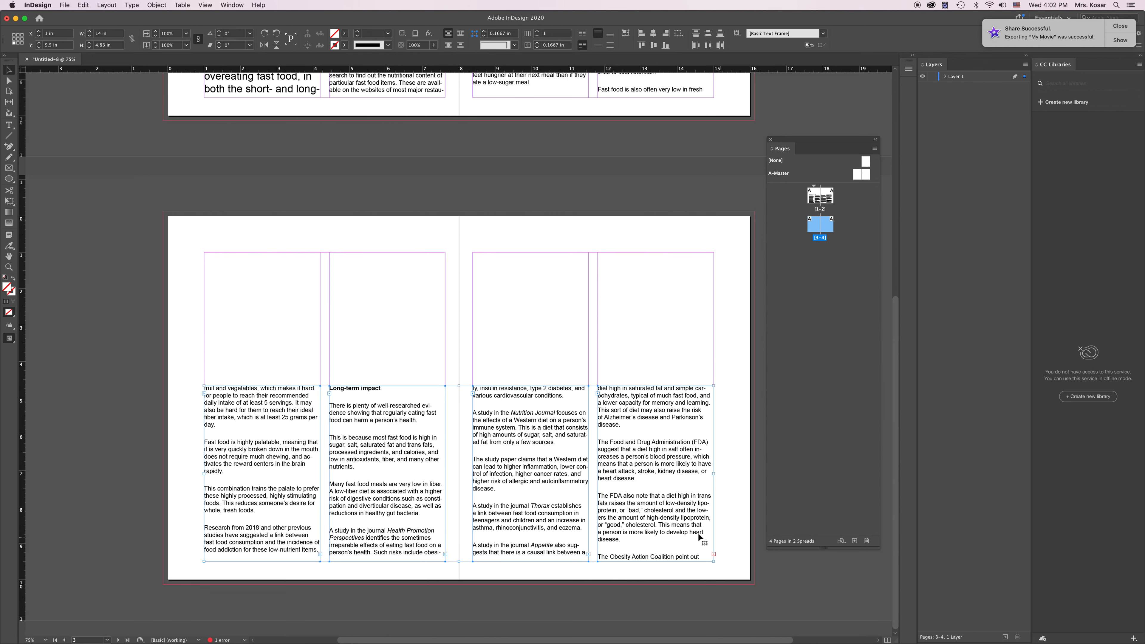
pyautogui.click(733, 536)
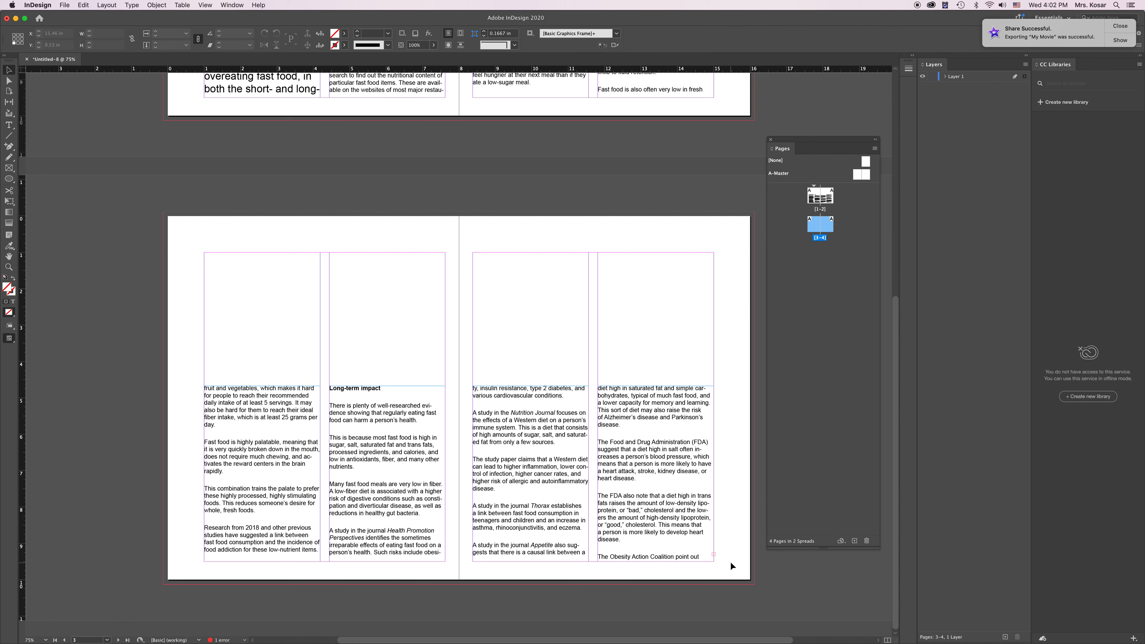
# Step: Move the heading "What happens when you eat fast food?" from the first column into a new frame about 2.4 in tall above the first three columns
pyautogui.scroll(8, 626, 383)
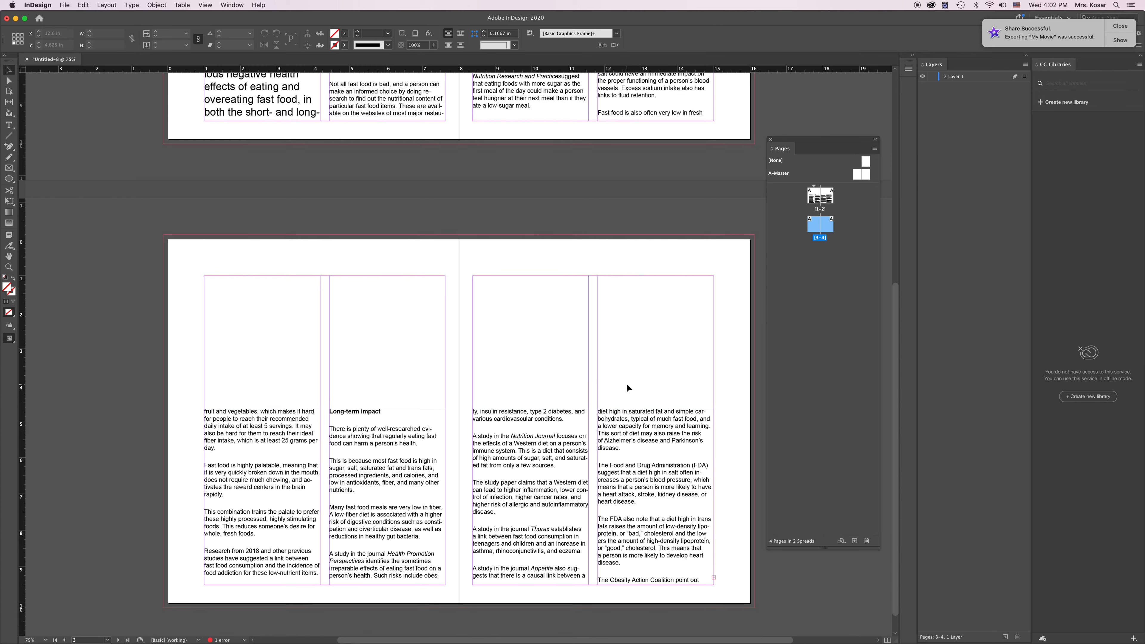
pyautogui.scroll(6, 626, 388)
pyautogui.click(310, 239)
pyautogui.doubleClick(309, 240)
pyautogui.moveTo(296, 241); pyautogui.dragTo(204, 243)
pyautogui.click(311, 257)
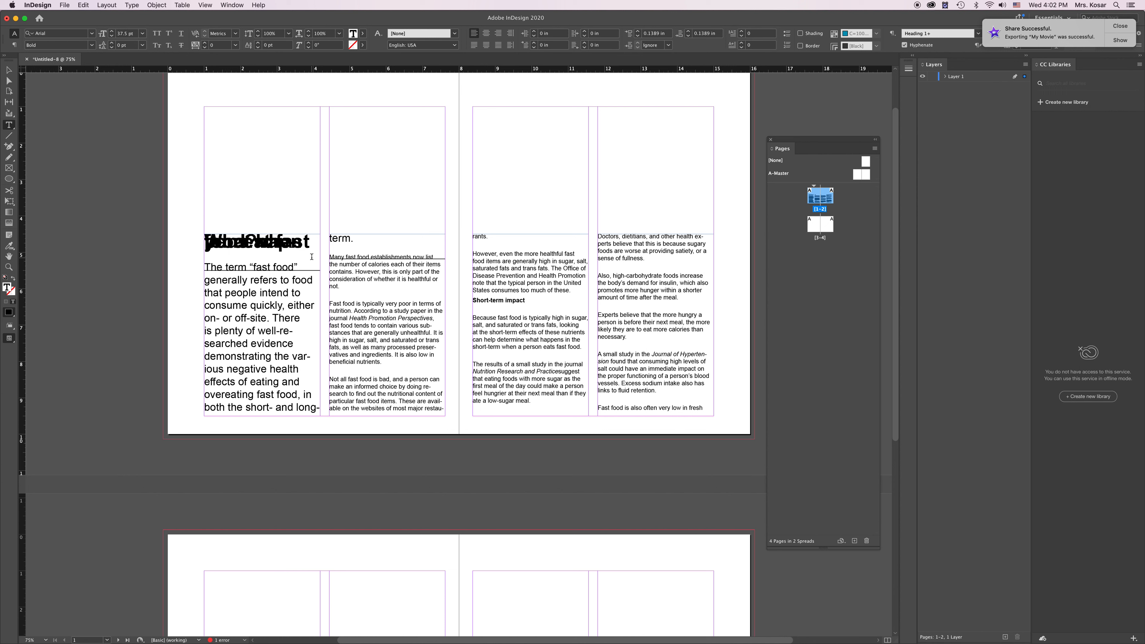
pyautogui.moveTo(312, 256); pyautogui.dragTo(205, 243)
pyautogui.click(310, 255)
pyautogui.moveTo(299, 256); pyautogui.dragTo(207, 244)
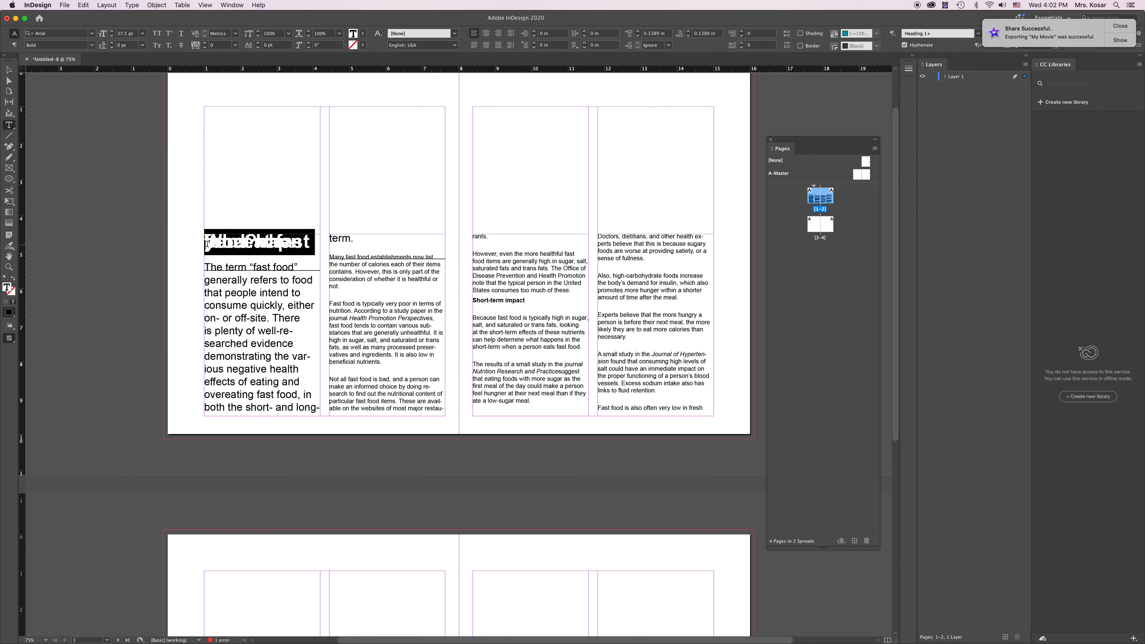
pyautogui.press('BackSpace')
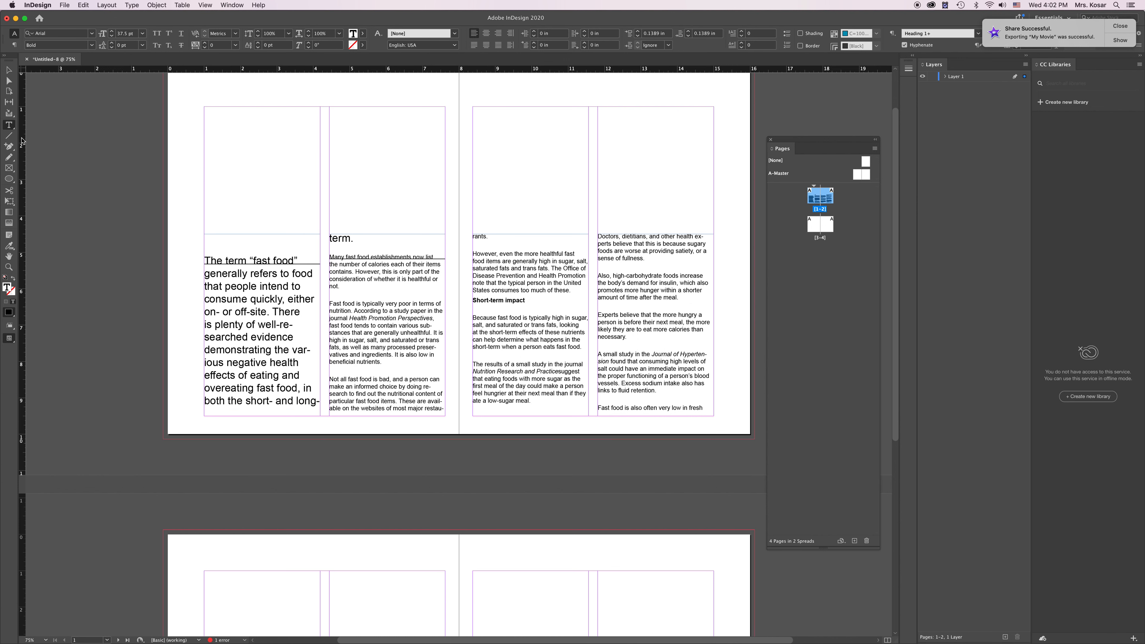
pyautogui.moveTo(204, 108); pyautogui.dragTo(590, 193)
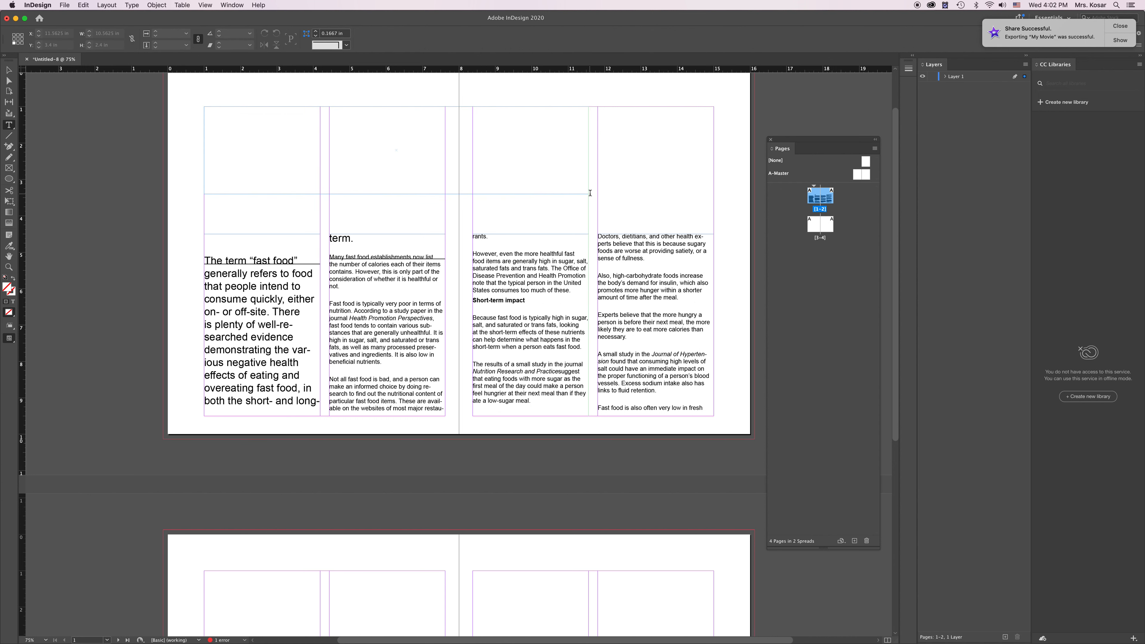
pyautogui.press('super+v')
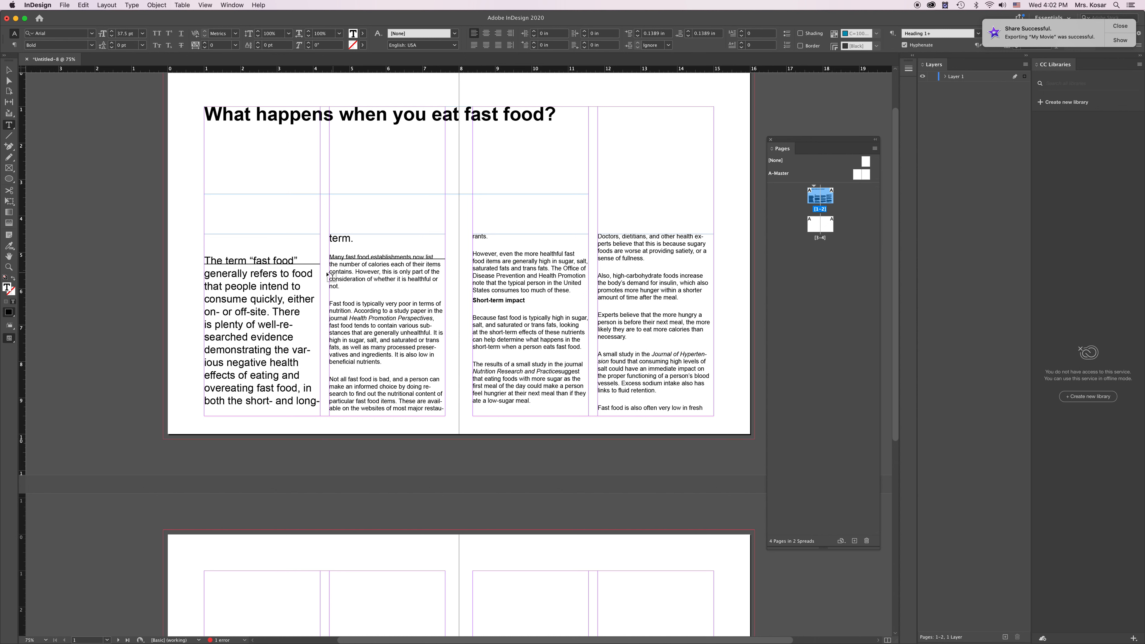
# Step: Delete the empty line above the opening paragraph "The term “fast food”" in page 1's first column
pyautogui.click(205, 260)
pyautogui.press('BackSpace')
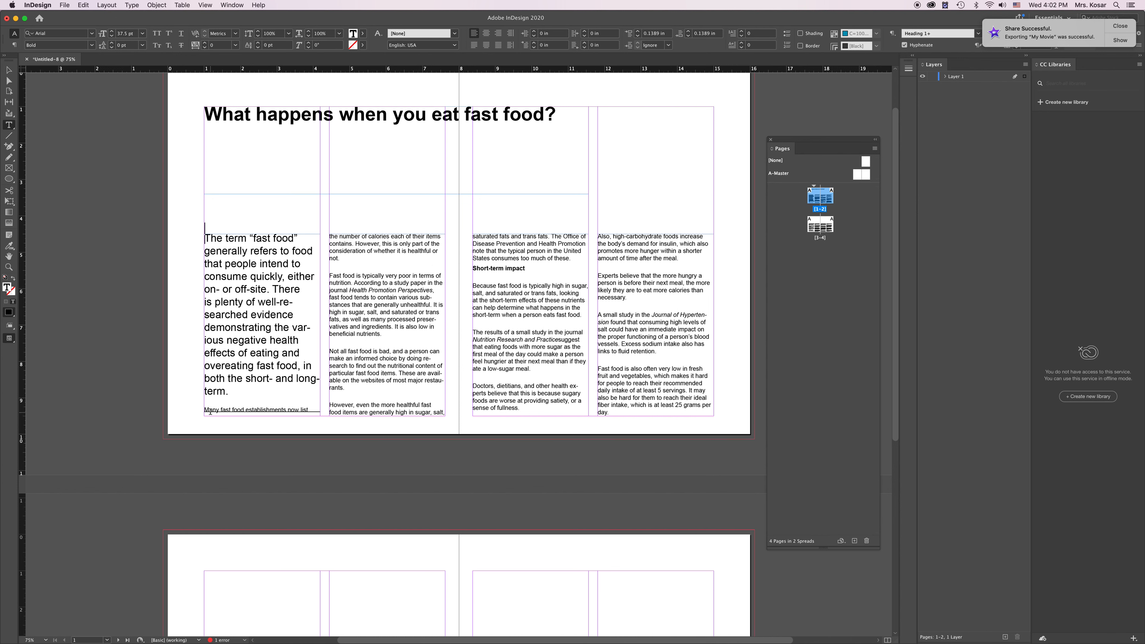
pyautogui.scroll(-1, 289, 397)
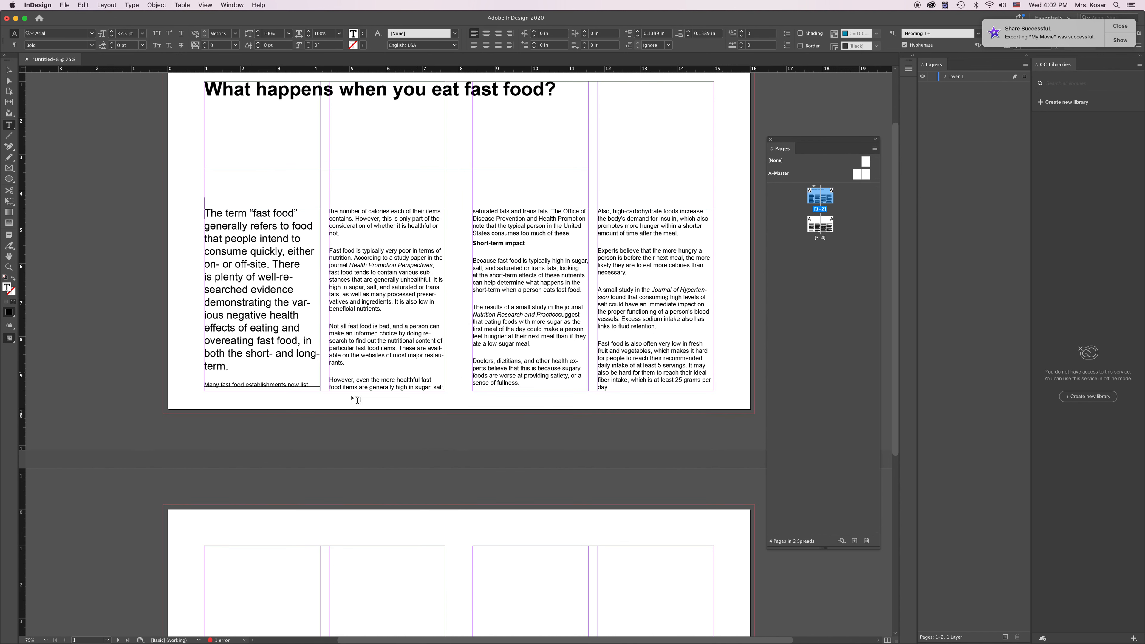
pyautogui.scroll(-10, 522, 334)
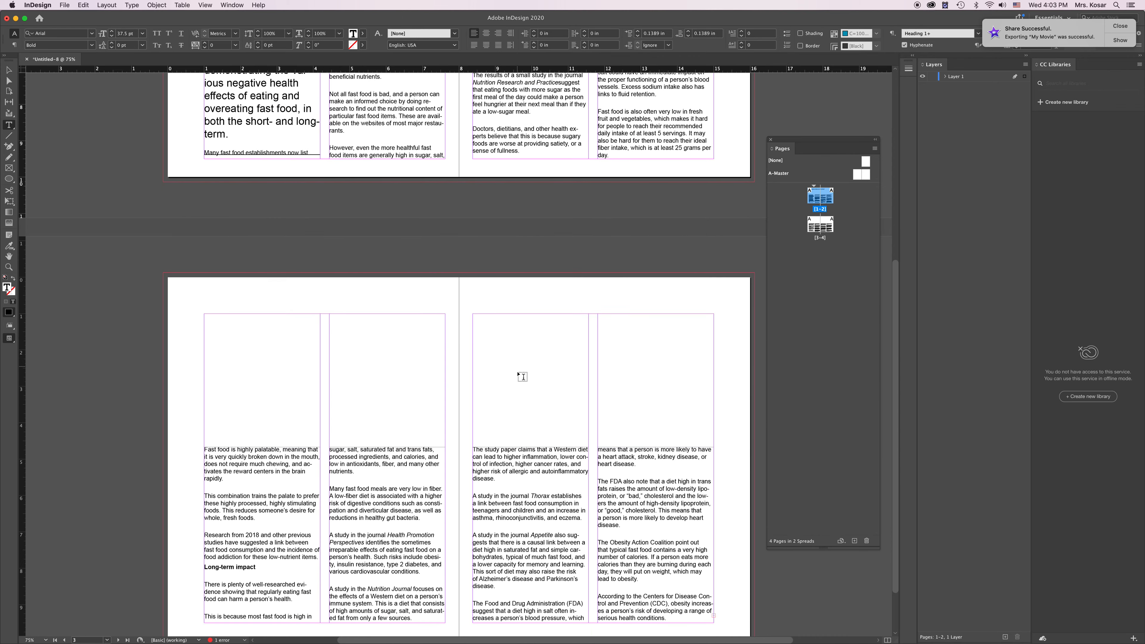
pyautogui.scroll(13, 523, 372)
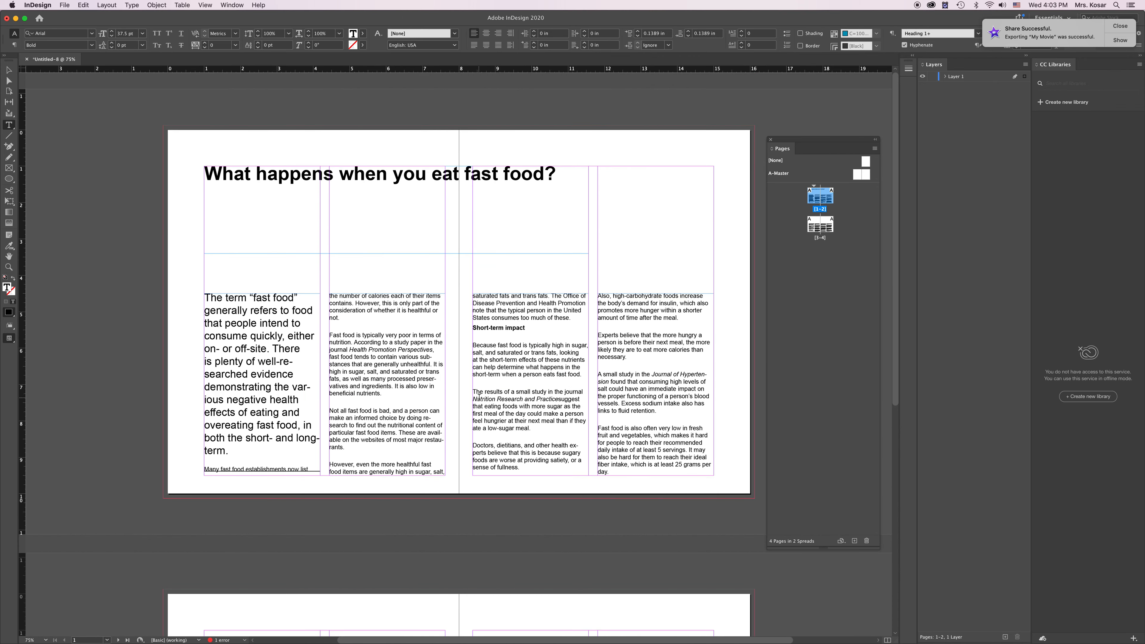
# Step: Select the entire article text running through all linked frames on pages 1 to 4
pyautogui.click(238, 299)
pyautogui.doubleClick(238, 299)
pyautogui.tripleClick(238, 299)
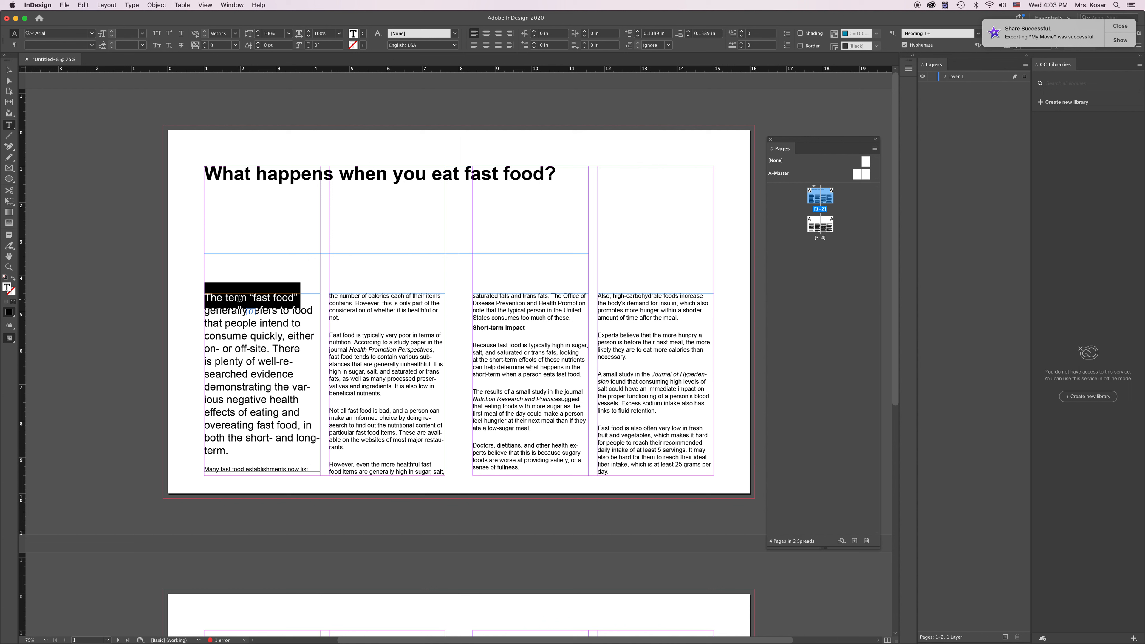
pyautogui.tripleClick(239, 299)
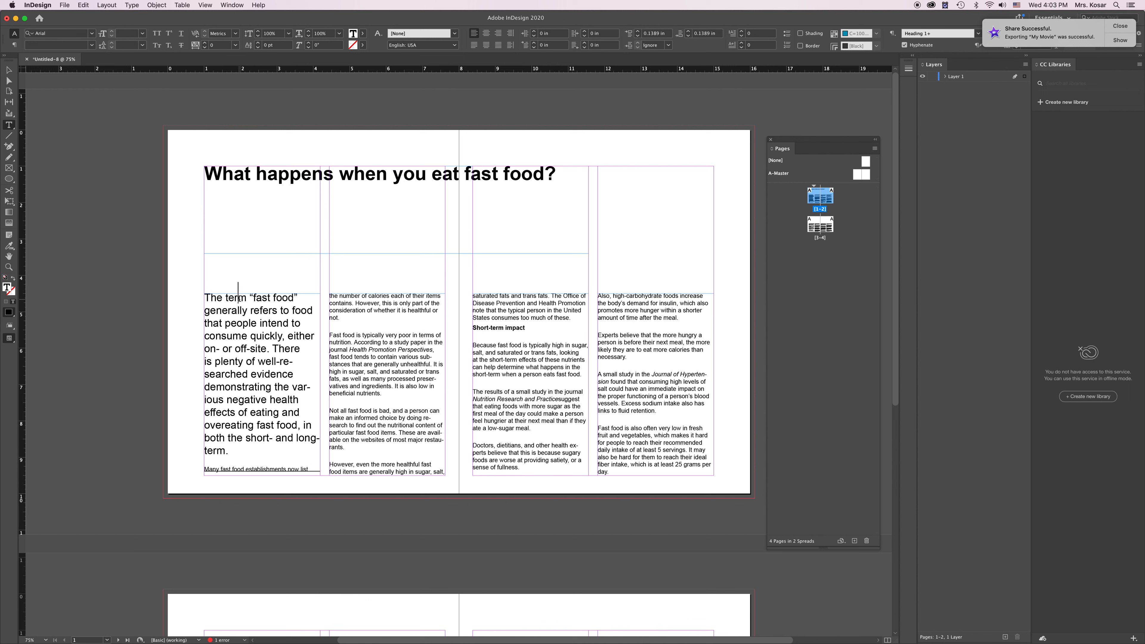
pyautogui.click(238, 299)
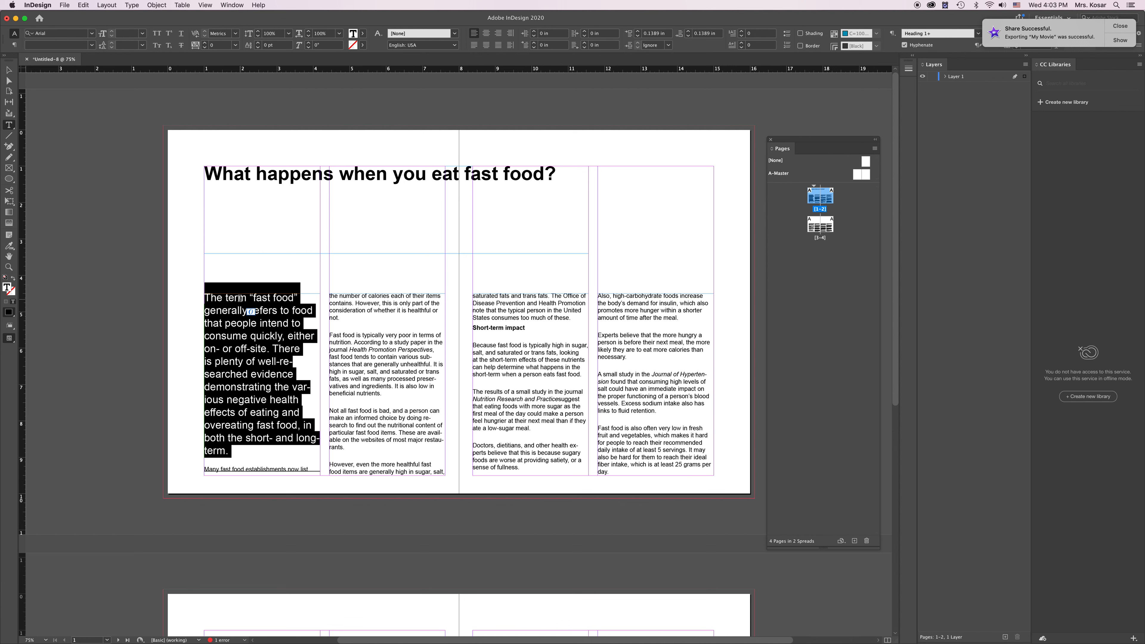
pyautogui.click(239, 299)
pyautogui.click(239, 299)
pyautogui.doubleClick(239, 299)
pyautogui.click(239, 299)
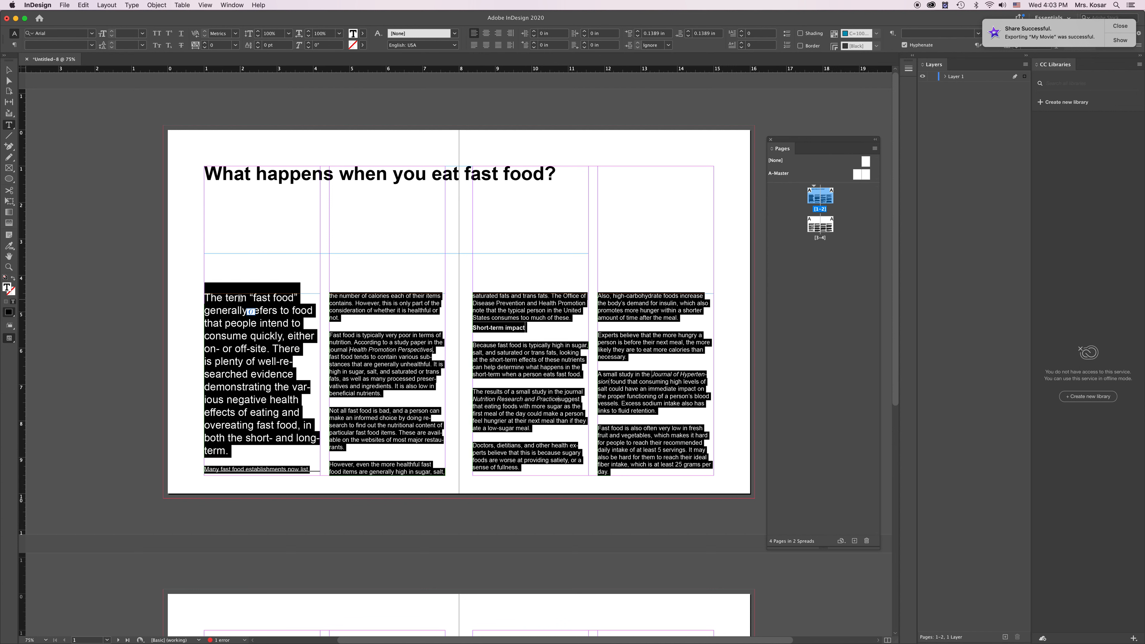
pyautogui.scroll(-10, 497, 368)
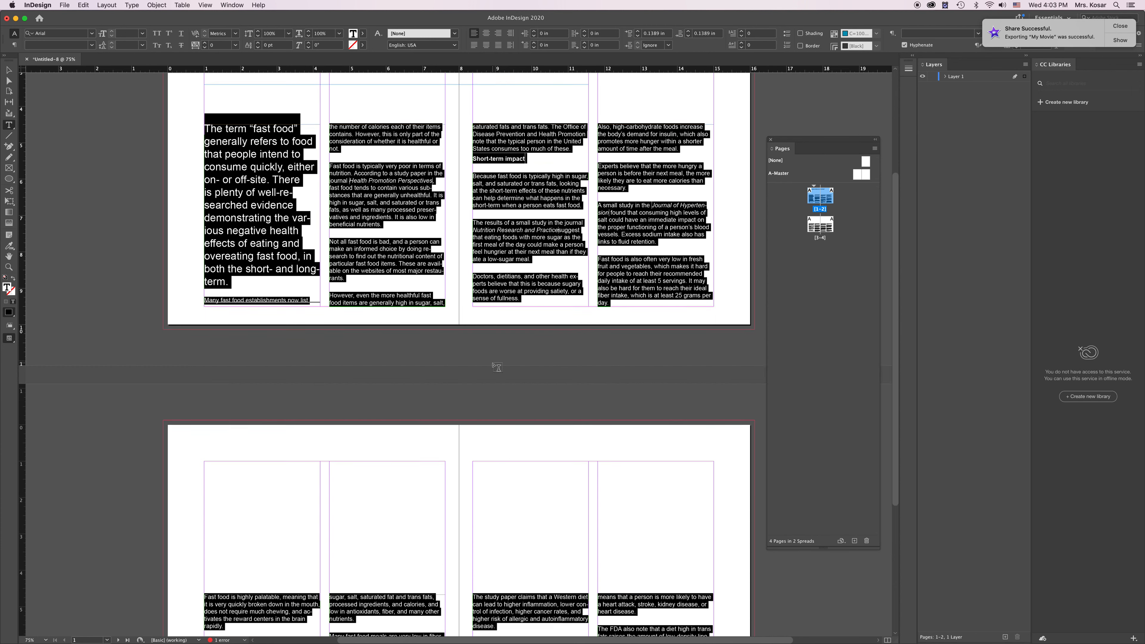
pyautogui.scroll(5, 498, 367)
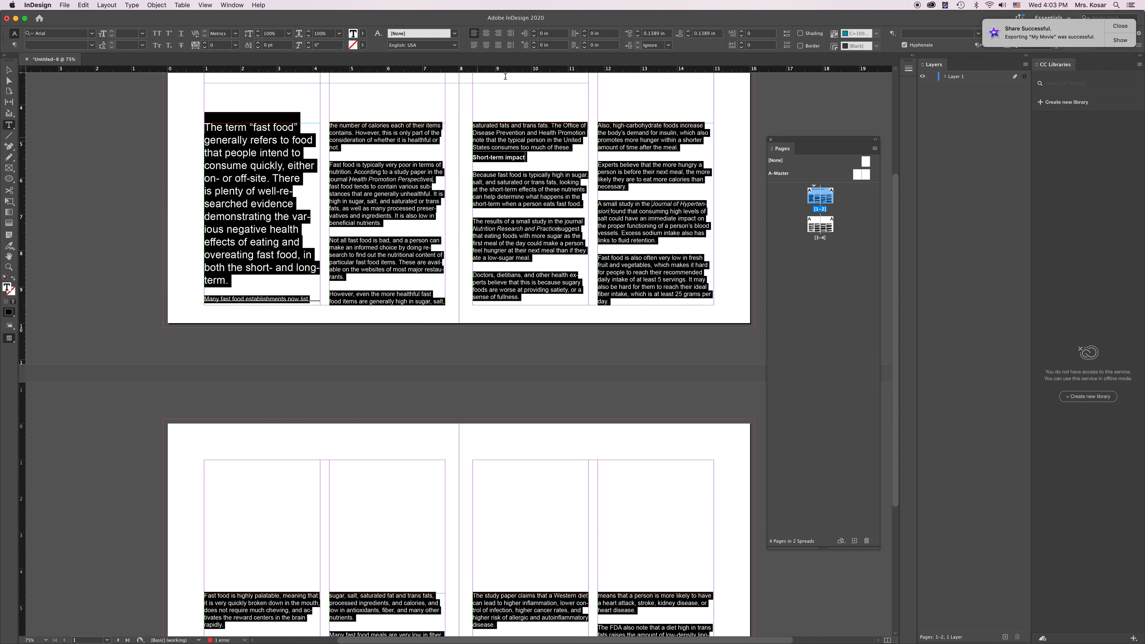
# Step: Open Paragraph Rules for the selected article text and toggle Rule Above on and off so no paragraph has a line above it
pyautogui.click(231, 5)
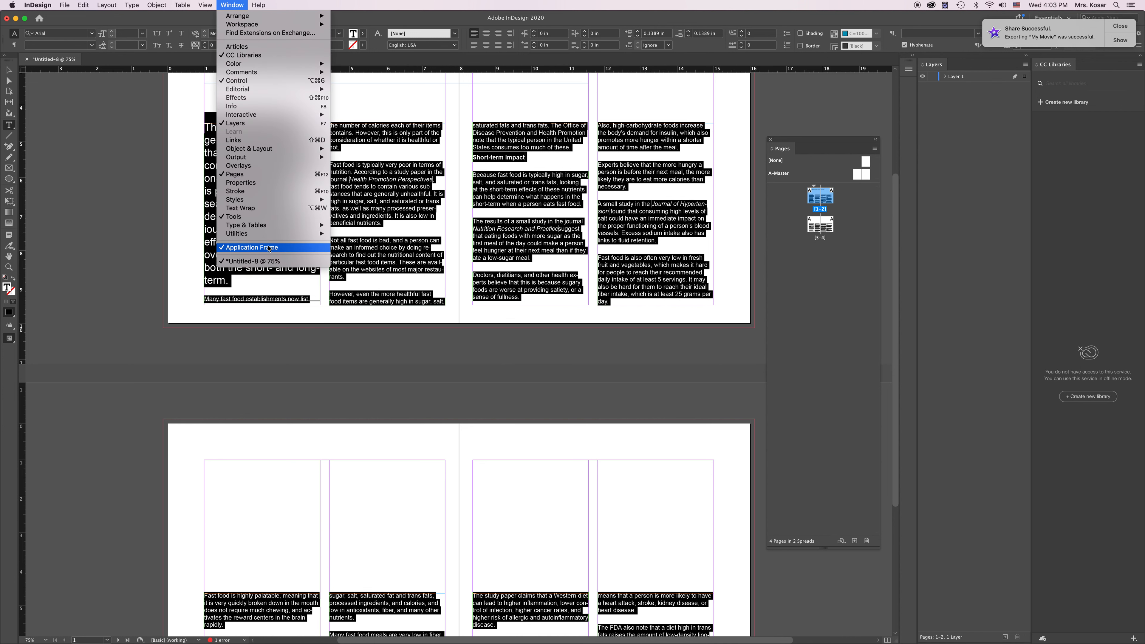
pyautogui.moveTo(273, 227)
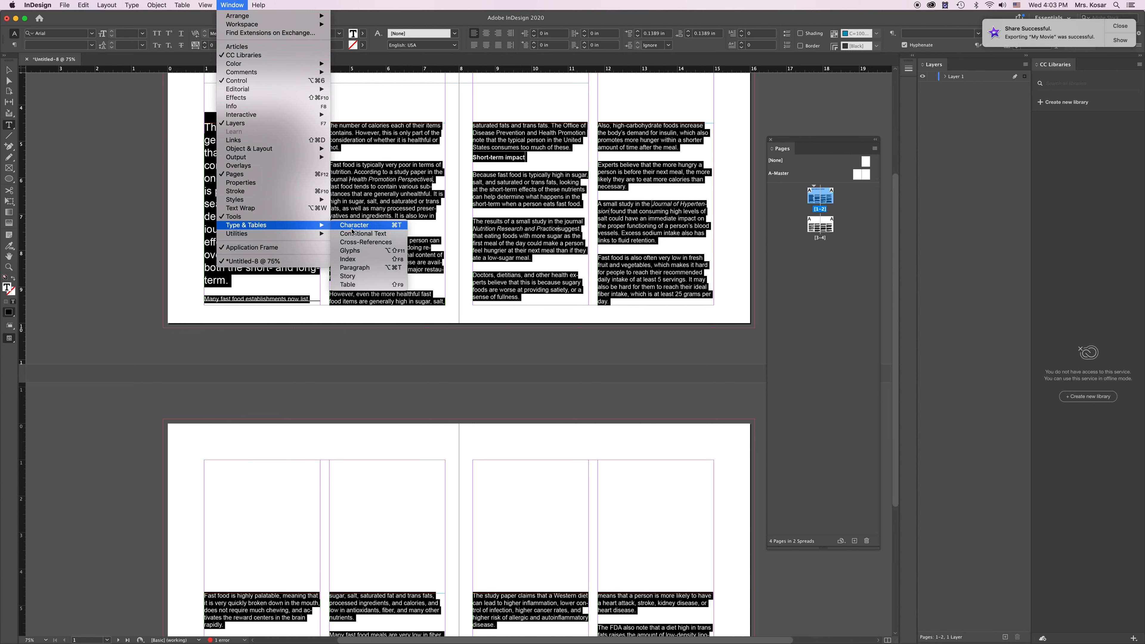
pyautogui.click(462, 316)
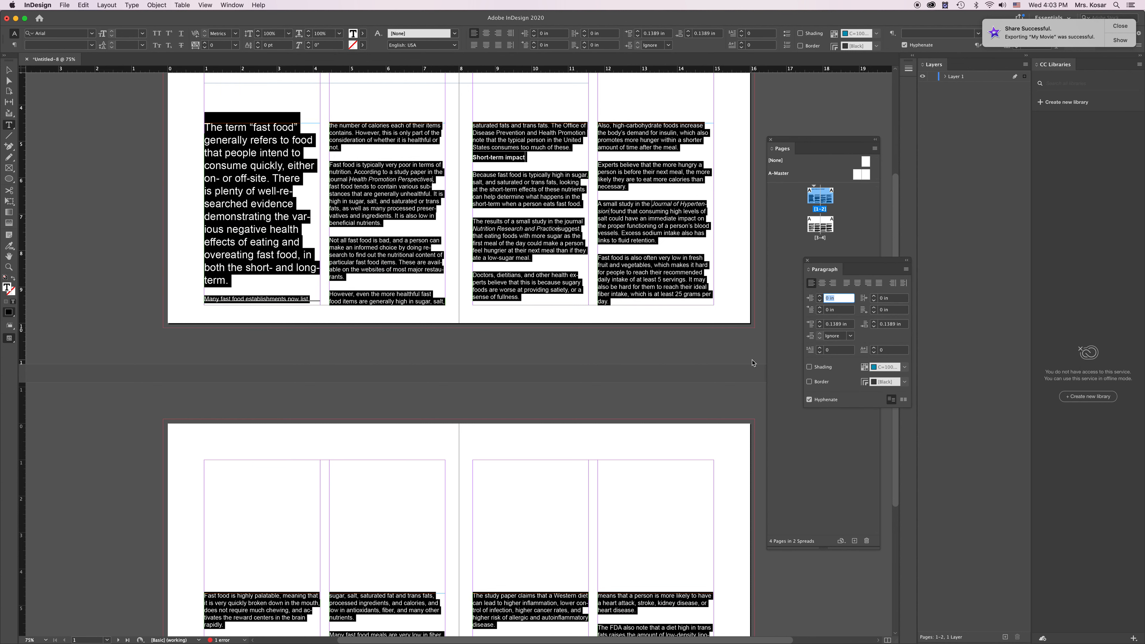
pyautogui.click(906, 270)
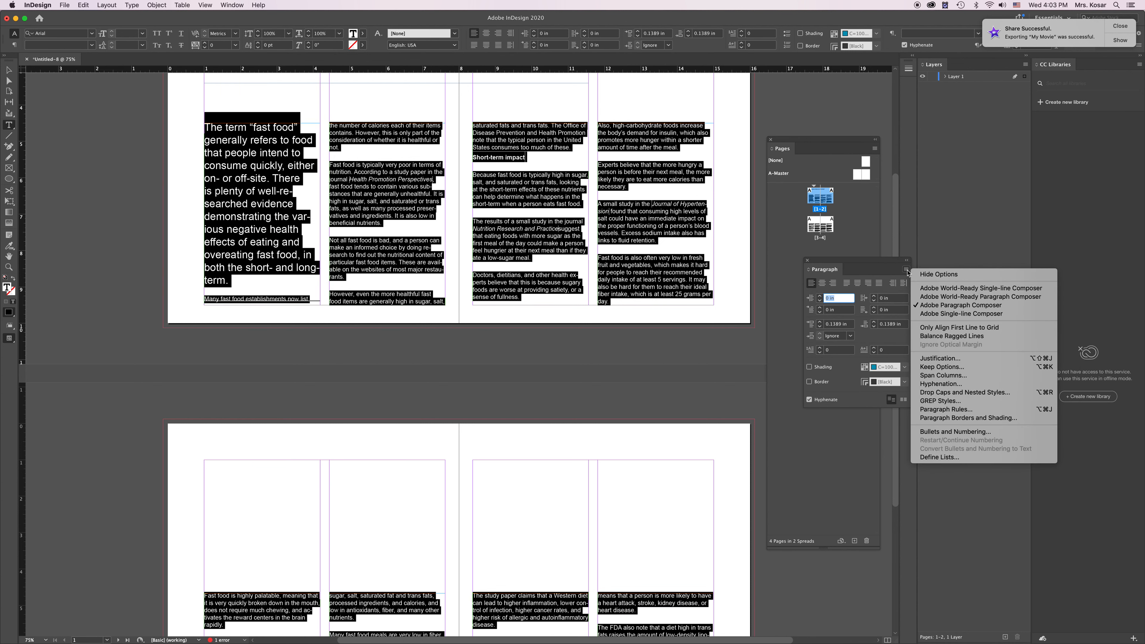
pyautogui.click(946, 411)
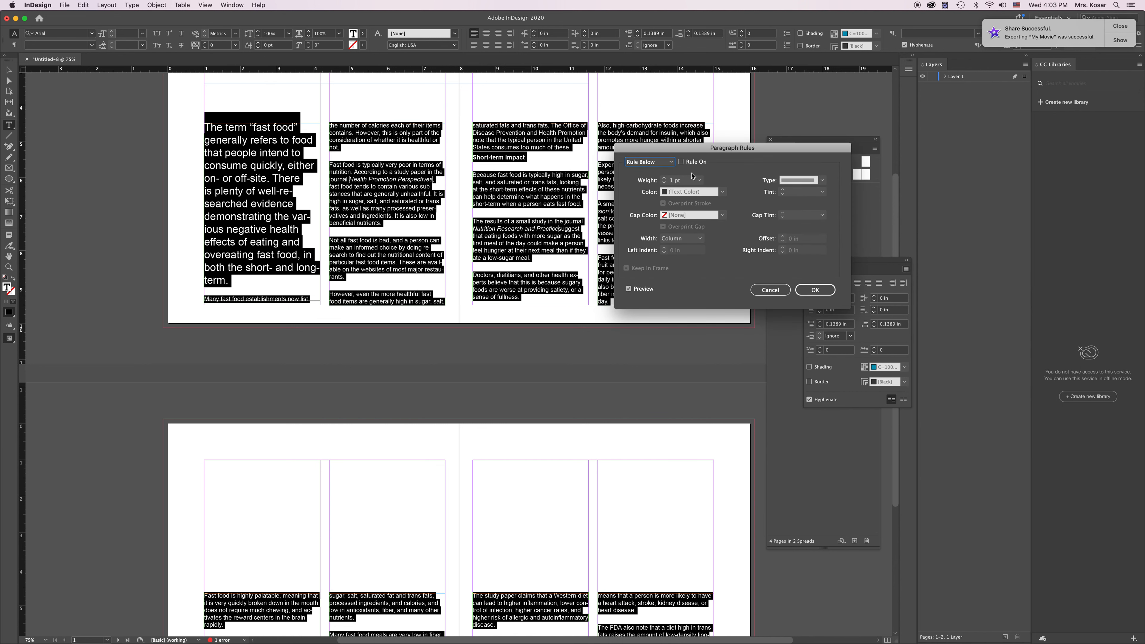
pyautogui.click(670, 163)
pyautogui.click(658, 172)
pyautogui.click(680, 162)
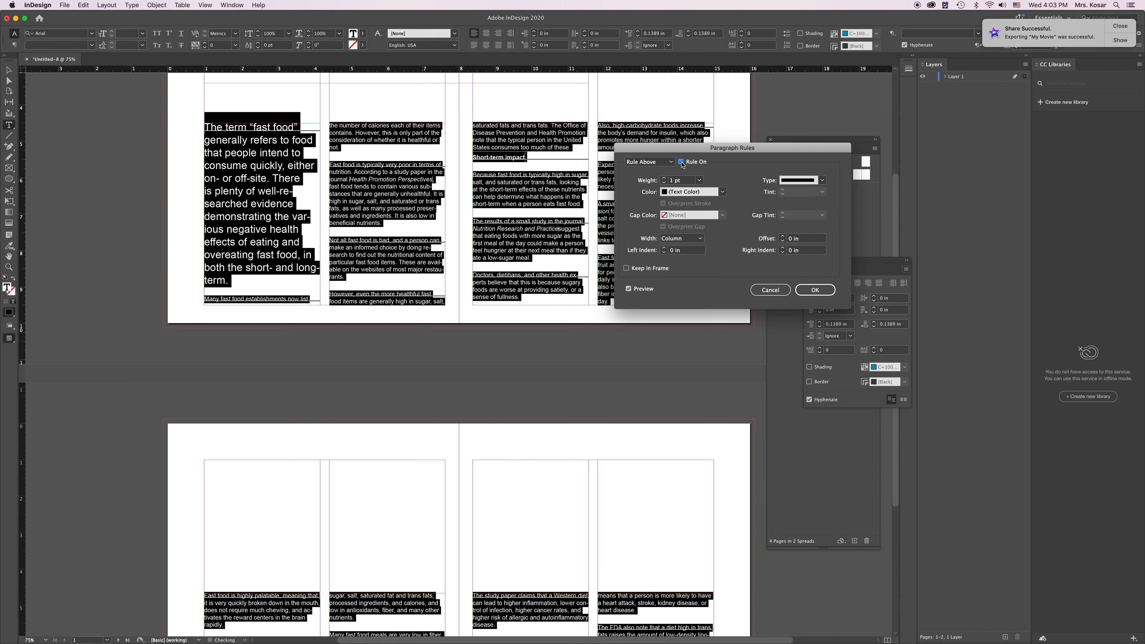
pyautogui.click(681, 163)
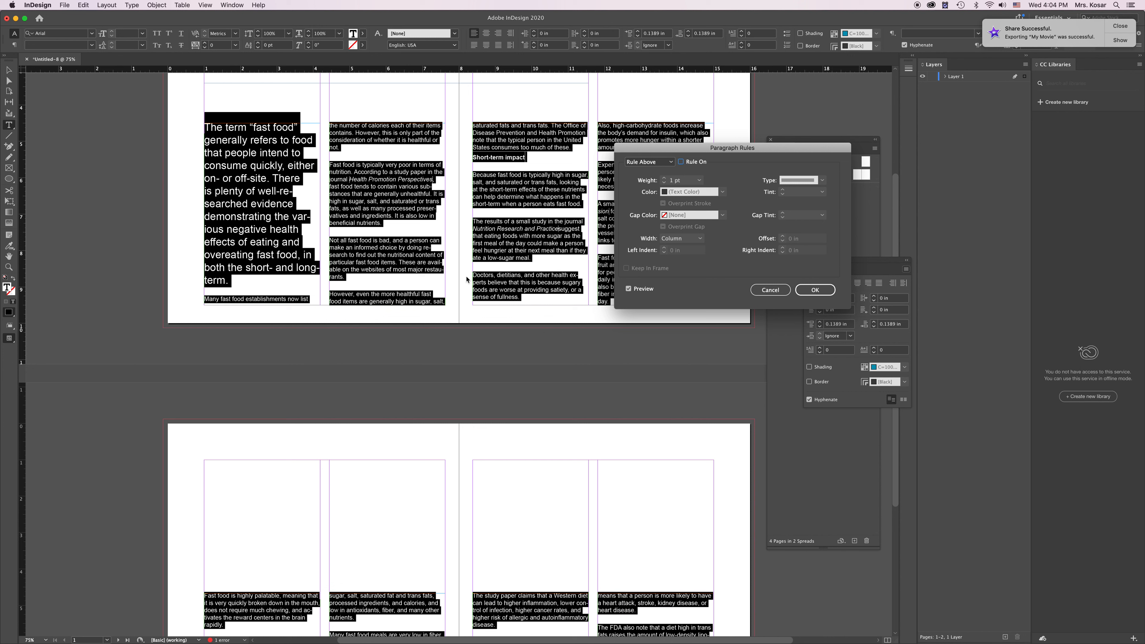
# Step: Toggle Rule Below on and off for the whole article text and apply the paragraph rules with it off
pyautogui.click(665, 162)
pyautogui.click(685, 175)
pyautogui.click(681, 162)
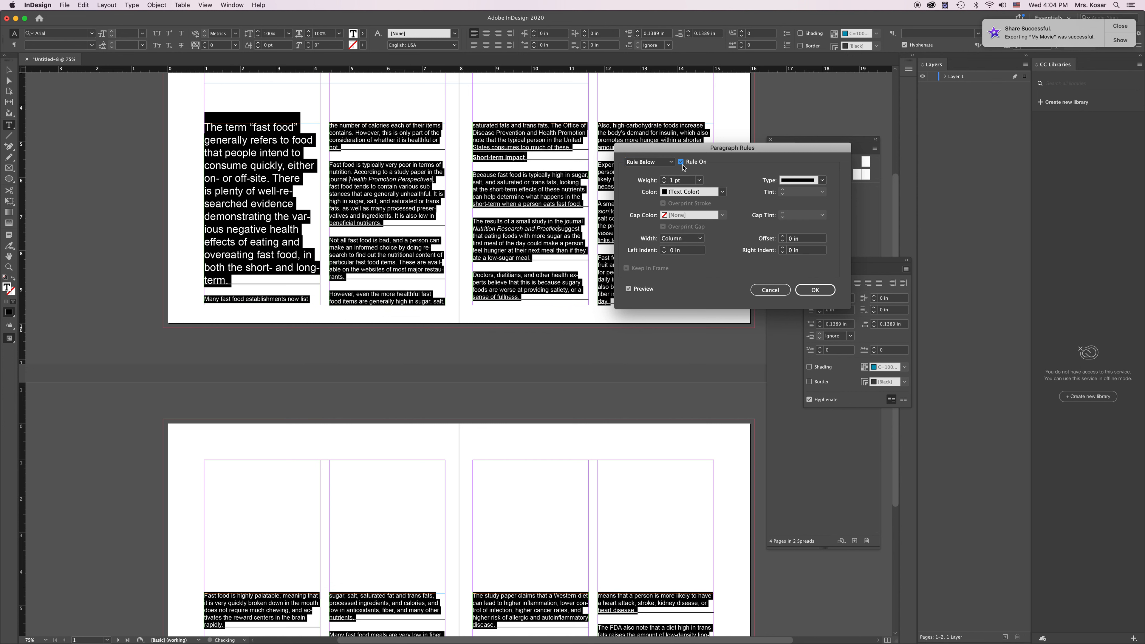
pyautogui.click(681, 163)
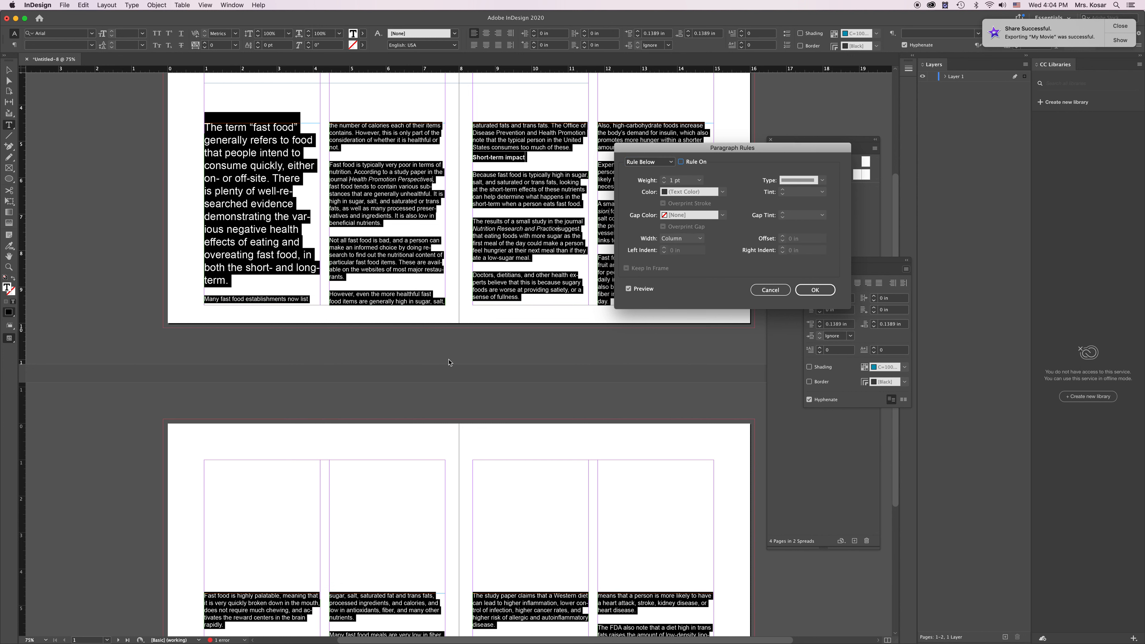
pyautogui.click(812, 290)
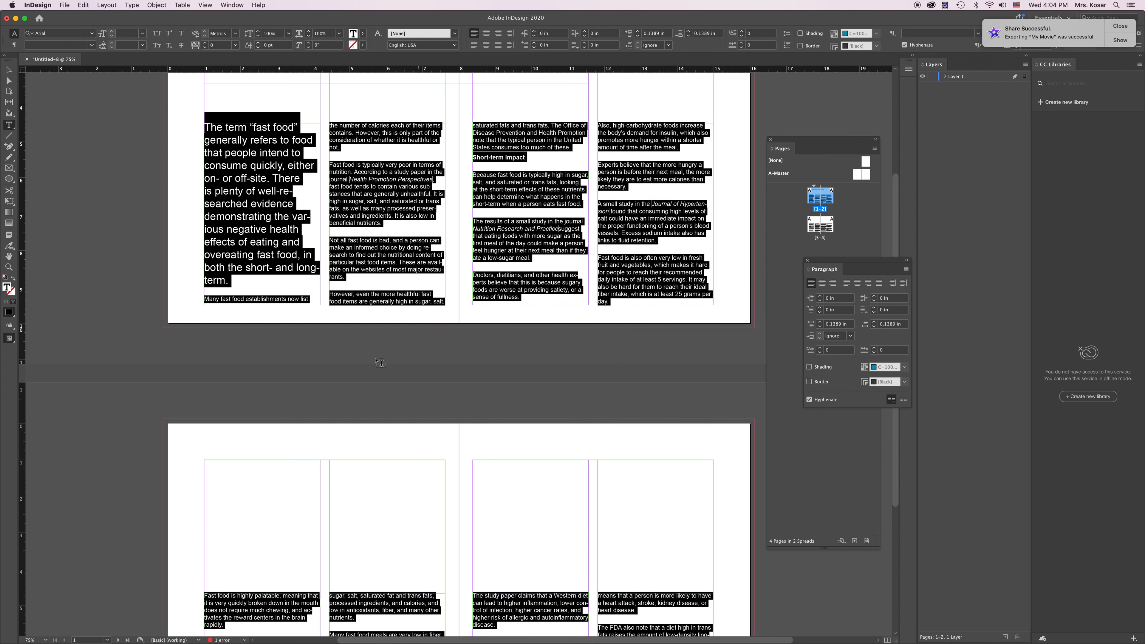
# Step: Switch to the Selection tool and check the columns on both spreads for leftover rule lines
pyautogui.click(9, 70)
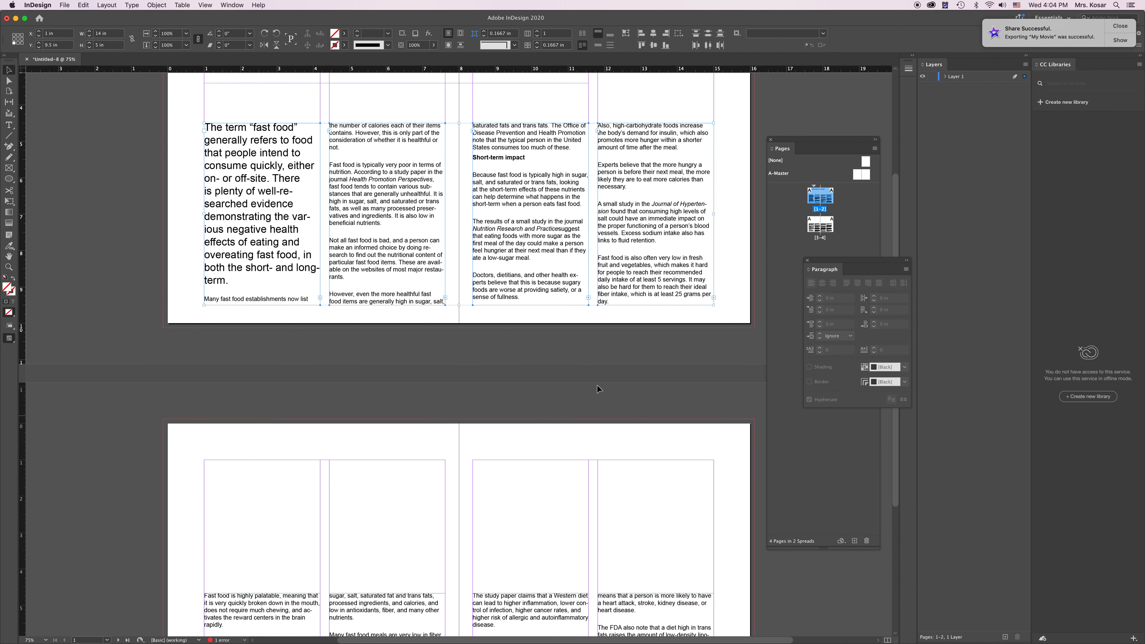
pyautogui.scroll(-5, 600, 273)
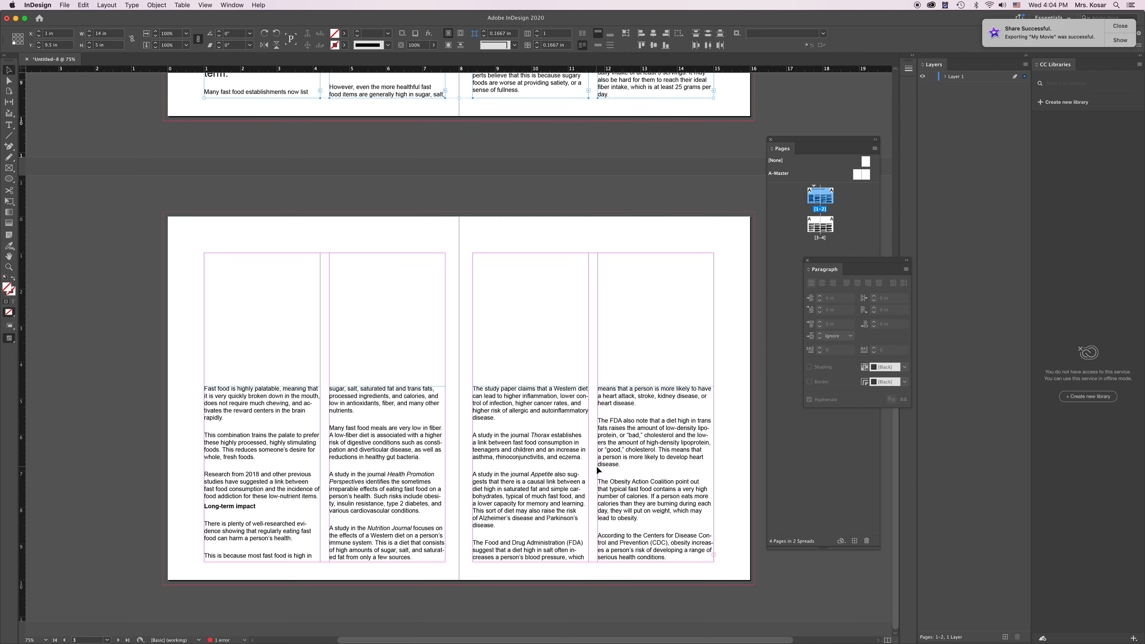
pyautogui.scroll(8, 597, 466)
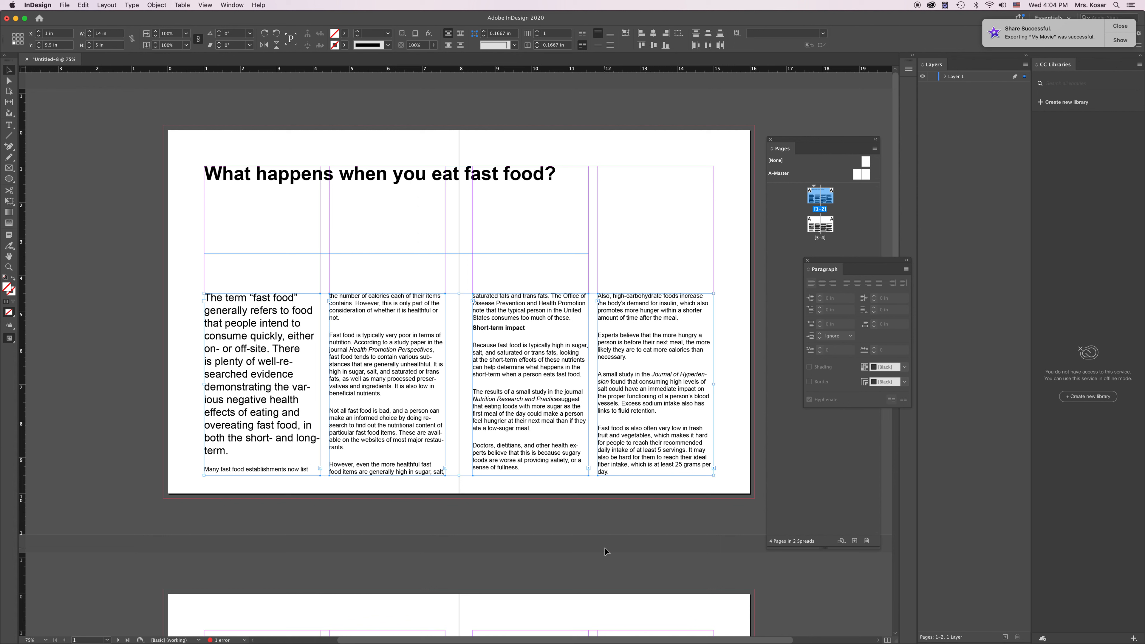
pyautogui.scroll(-10, 609, 510)
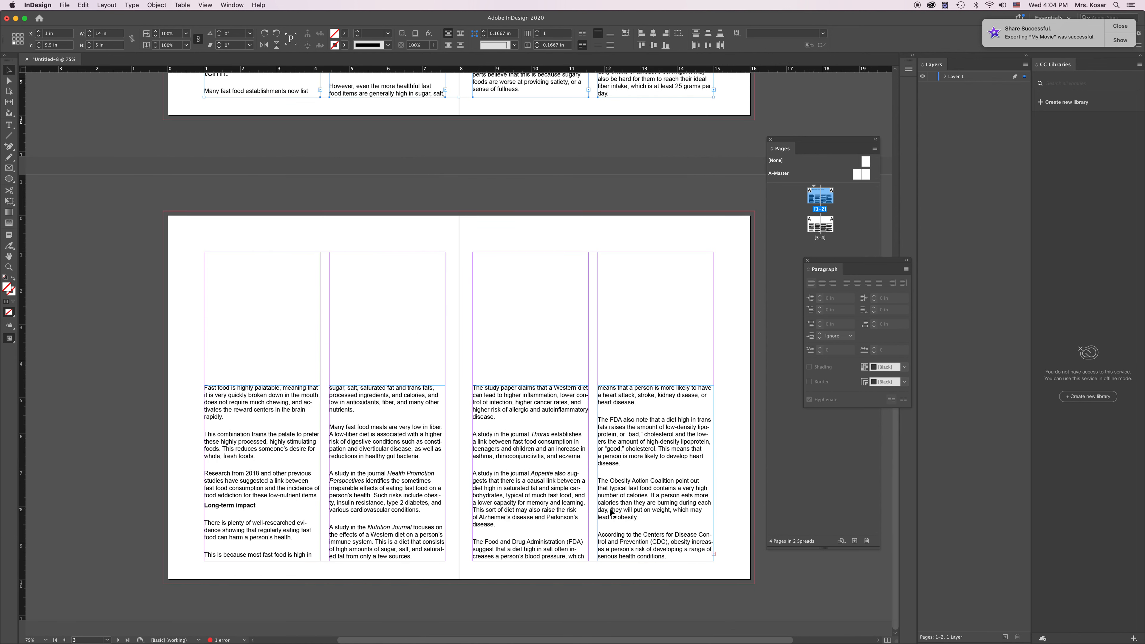
pyautogui.scroll(2, 612, 512)
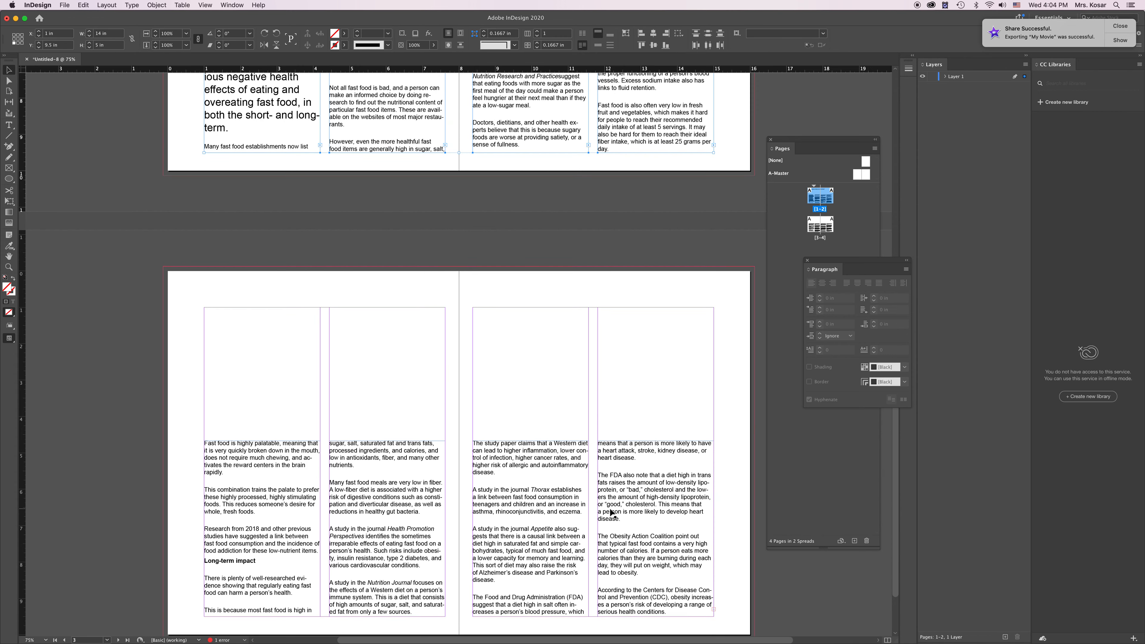
pyautogui.scroll(2, 612, 512)
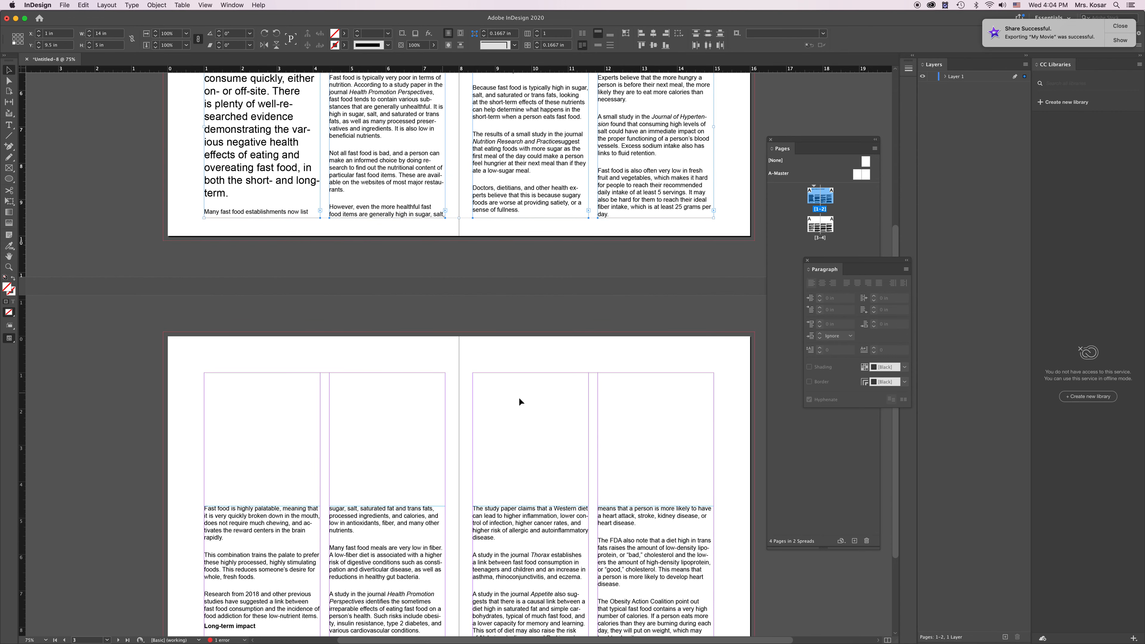